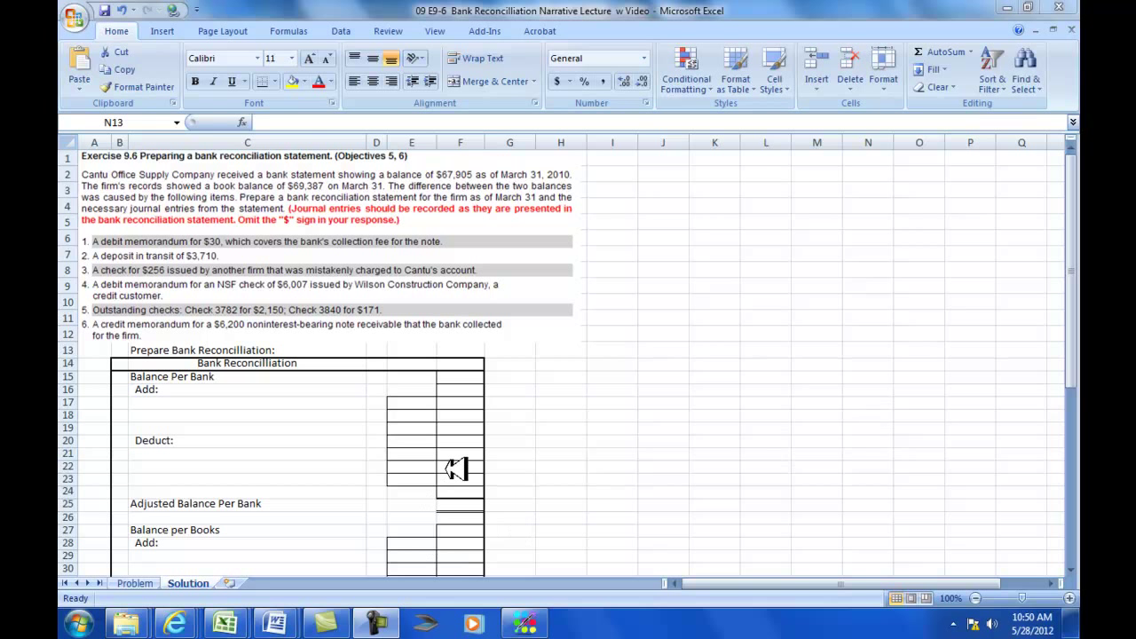
Enter 67905 as the Balance Per Bank in F15 and 69387 as the Balance per Books in F27.
left_click(460, 376)
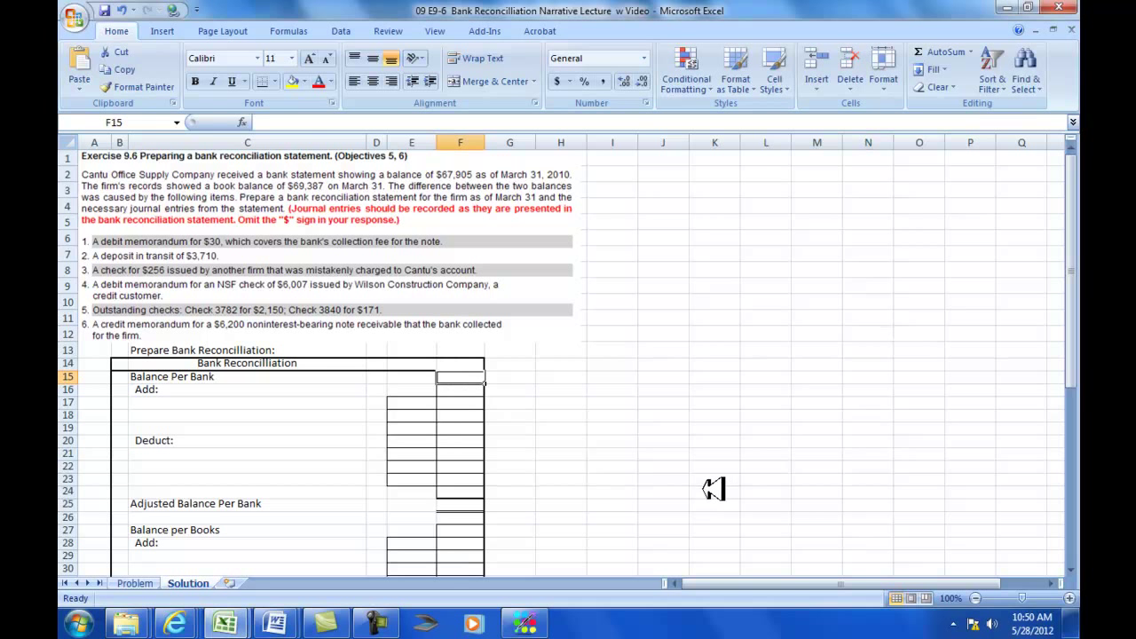
type("67905")
key("Return")
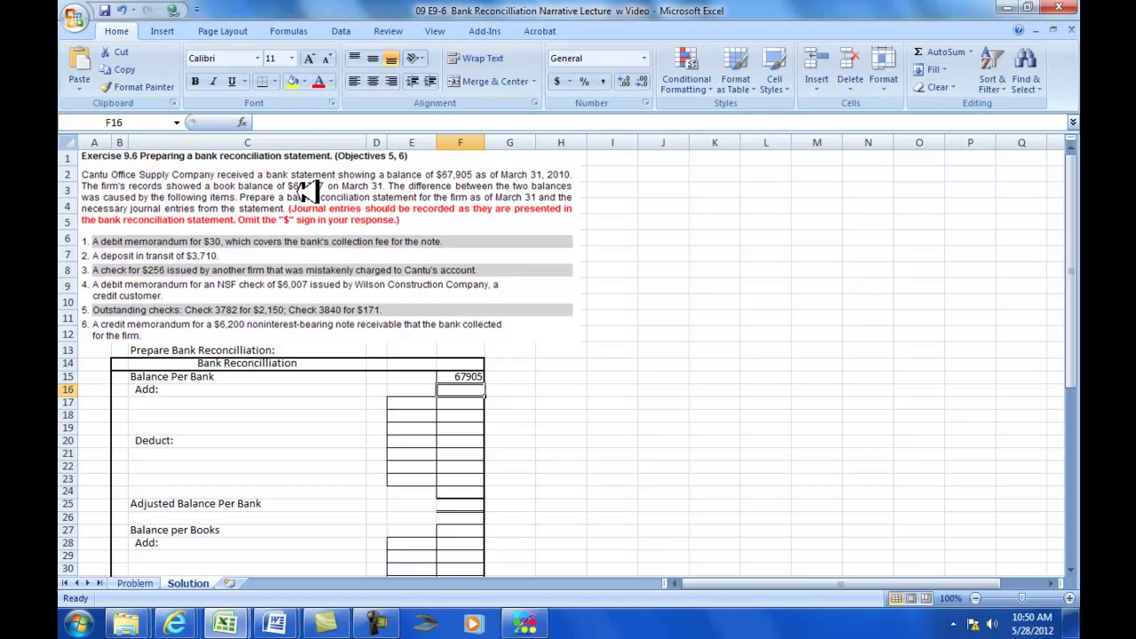
scroll(700, 373, "down", 4)
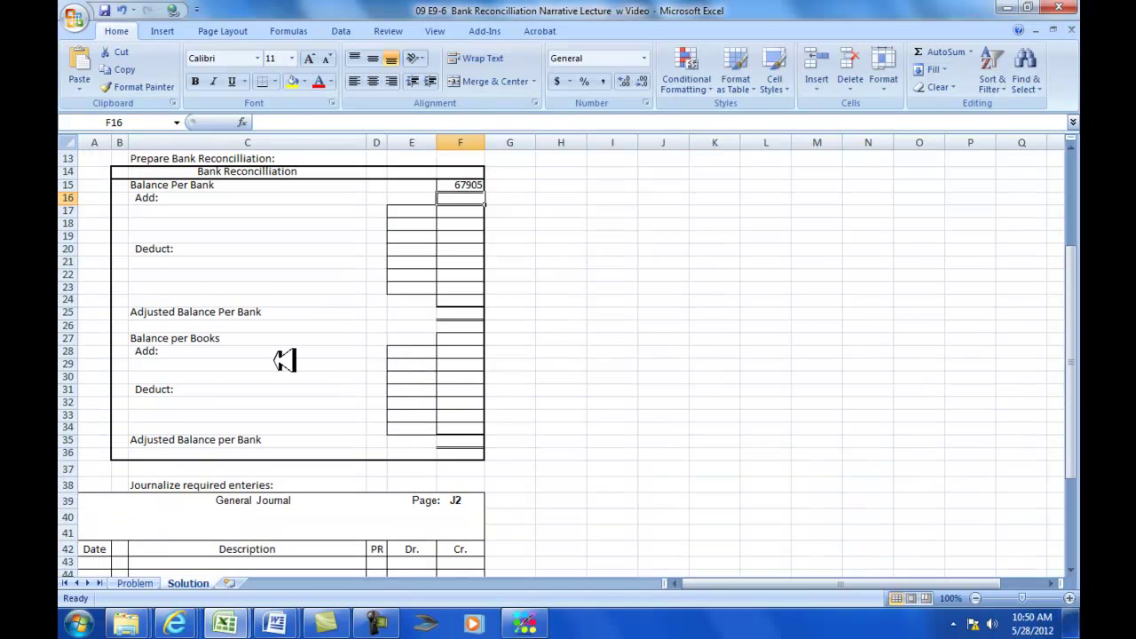
left_click(463, 338)
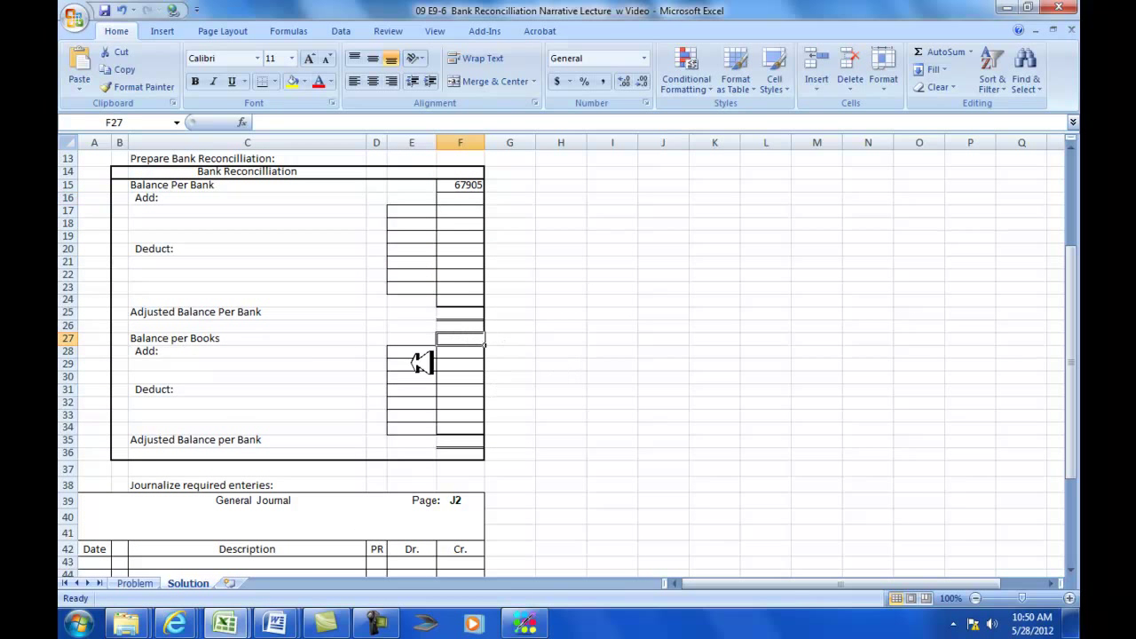
type("69387")
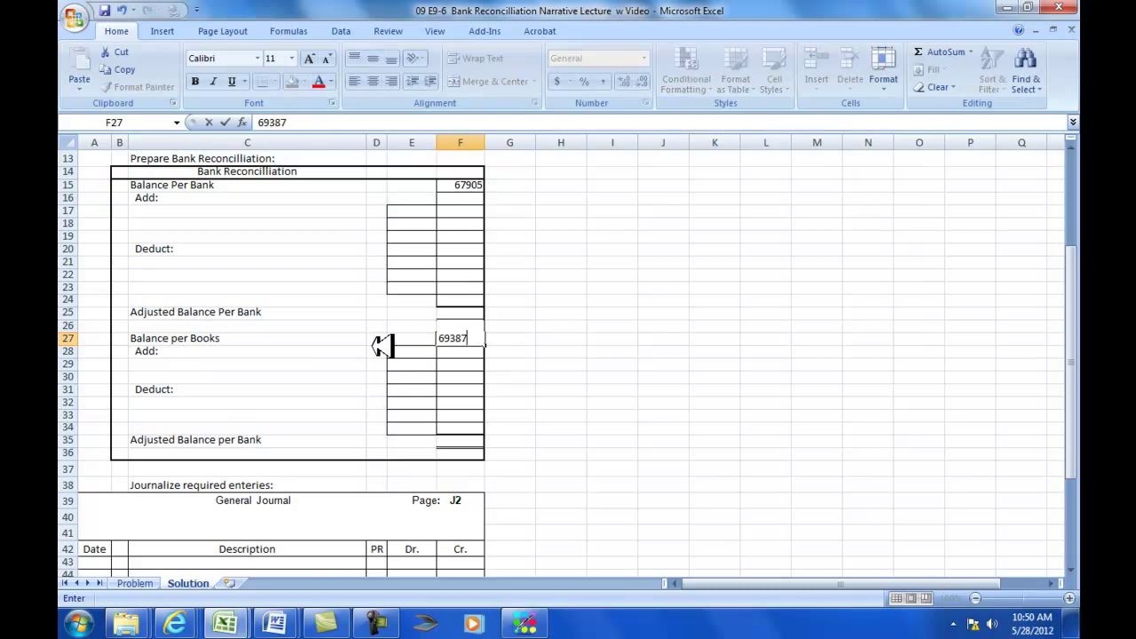
key("Return")
scroll(401, 362, "up", 4)
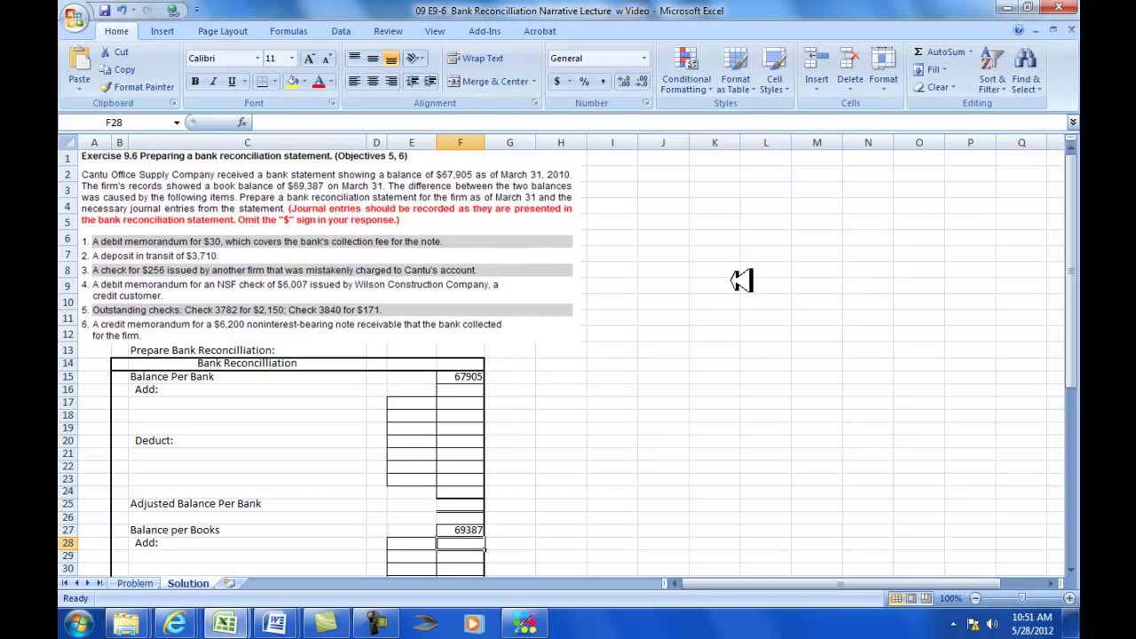
Add a "Service fee for collection fee" line under the book balance's deductions with an amount of -50 in column E.
scroll(755, 281, "down", 3)
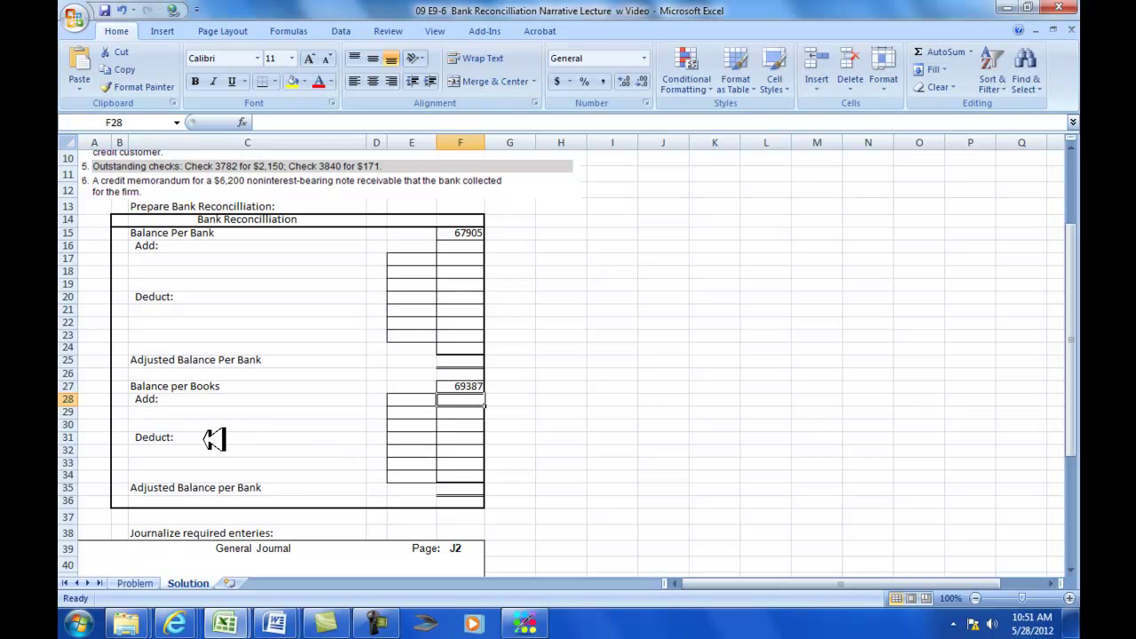
left_click(213, 439)
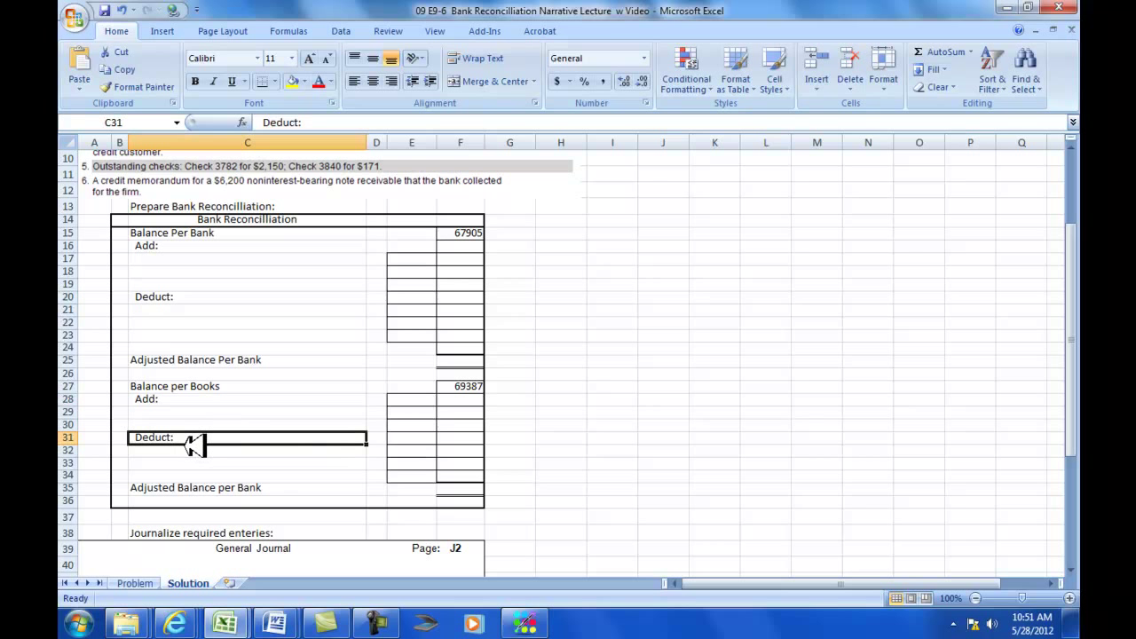
left_click(190, 453)
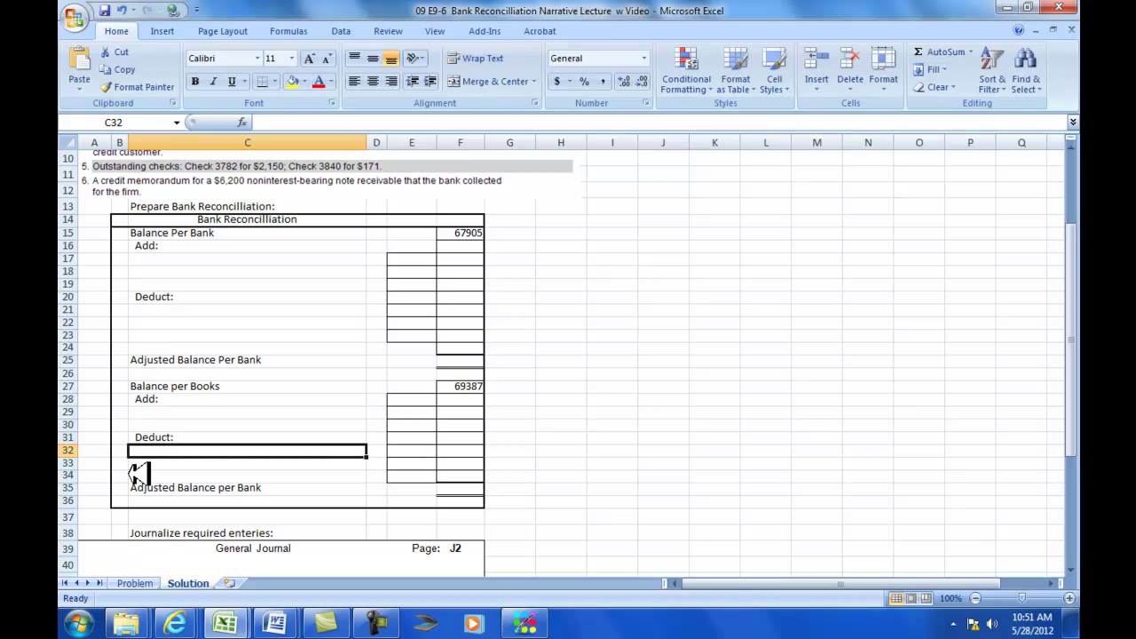
type("Servi")
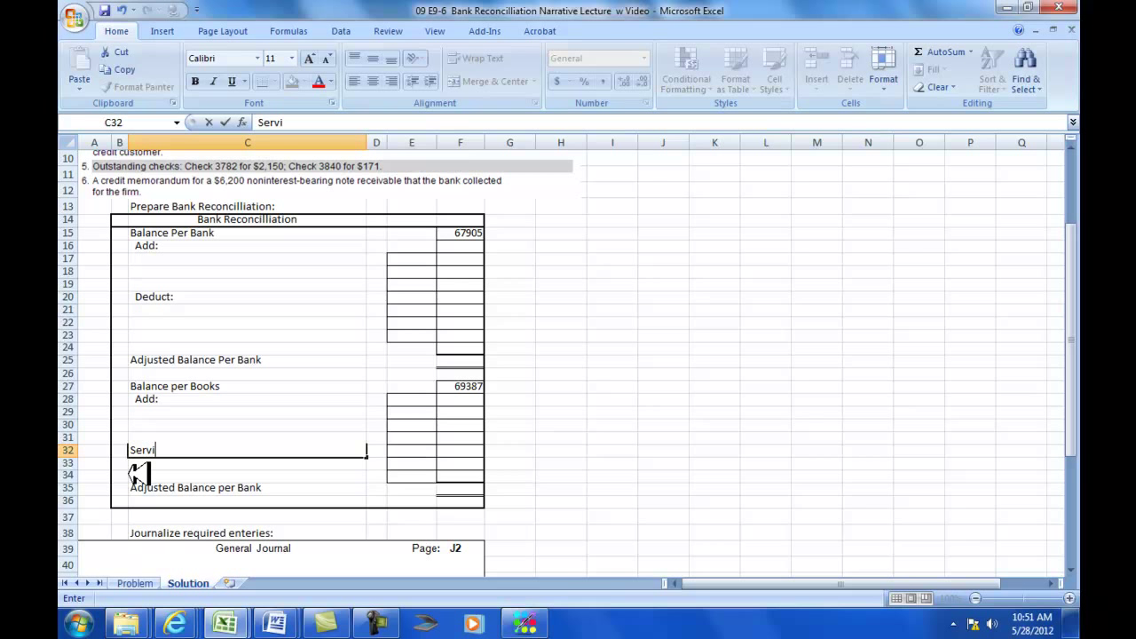
type("ce fee for")
scroll(72, 279, "up", 3)
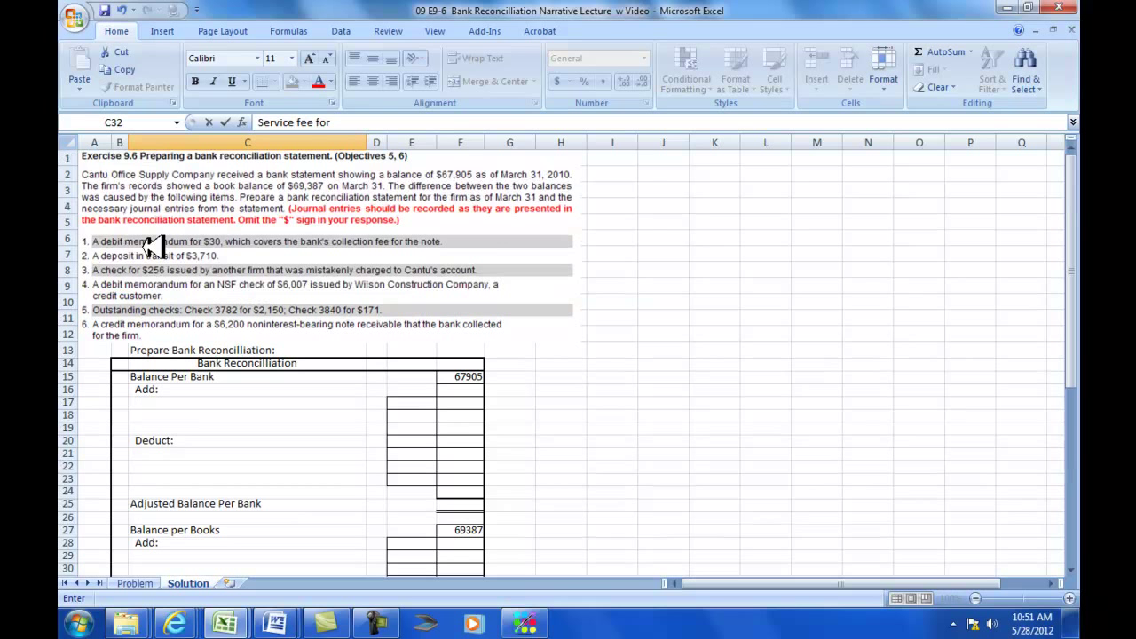
scroll(151, 249, "down", 3)
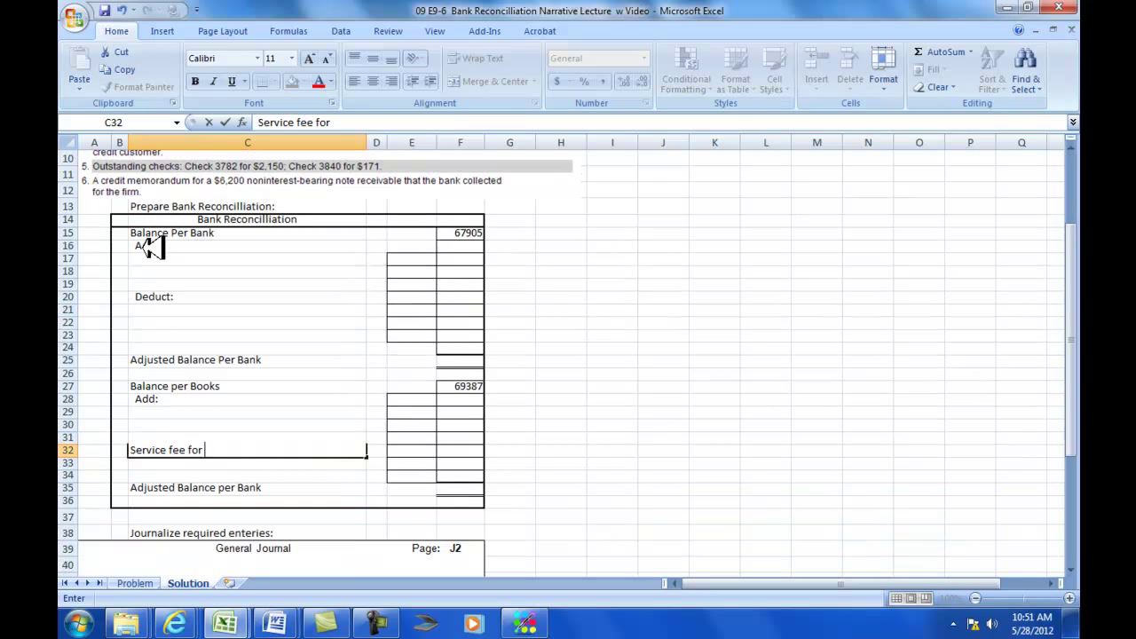
type("collection fee")
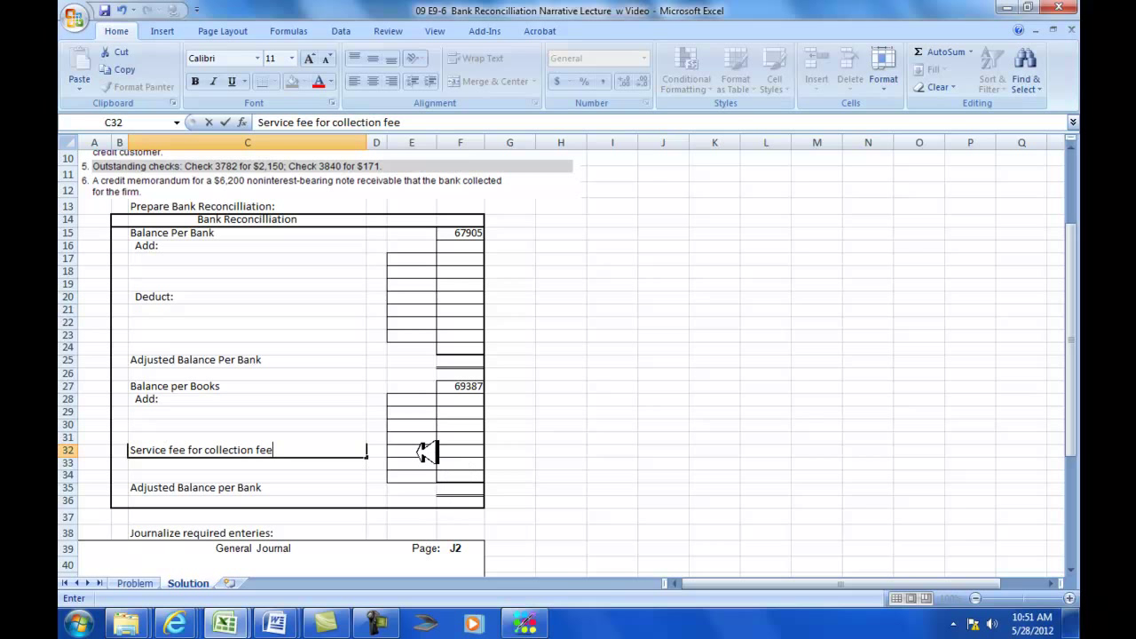
left_click(419, 452)
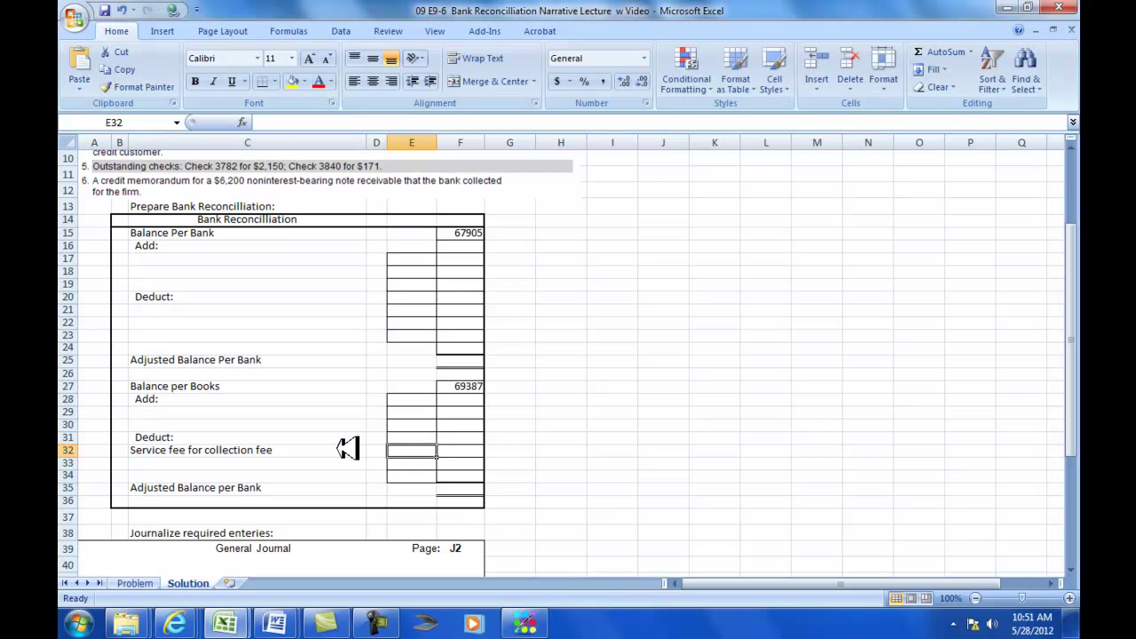
type("-50")
key("Return")
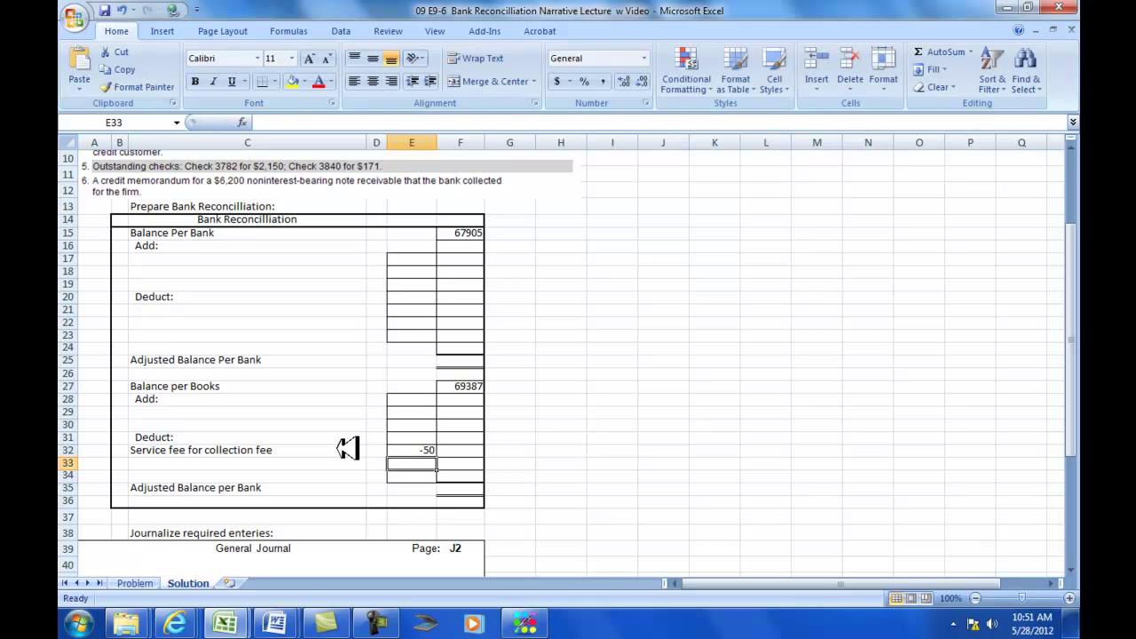
Add a "Deposit in transit" line under the bank balance's additions with 3710 in E17.
scroll(202, 233, "up", 3)
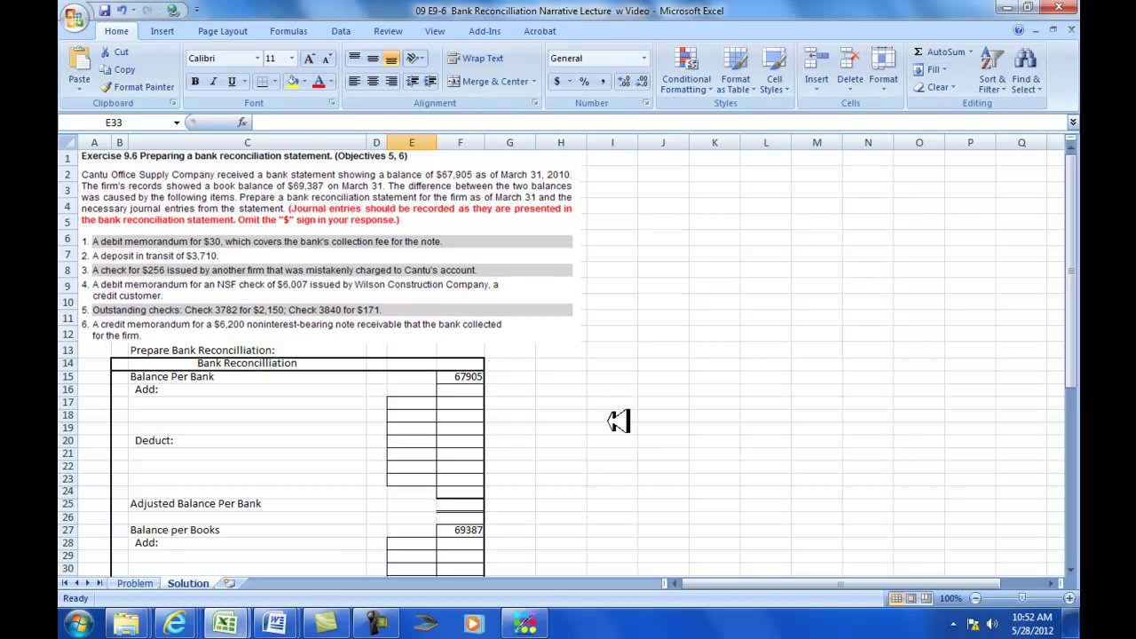
scroll(632, 432, "down", 1)
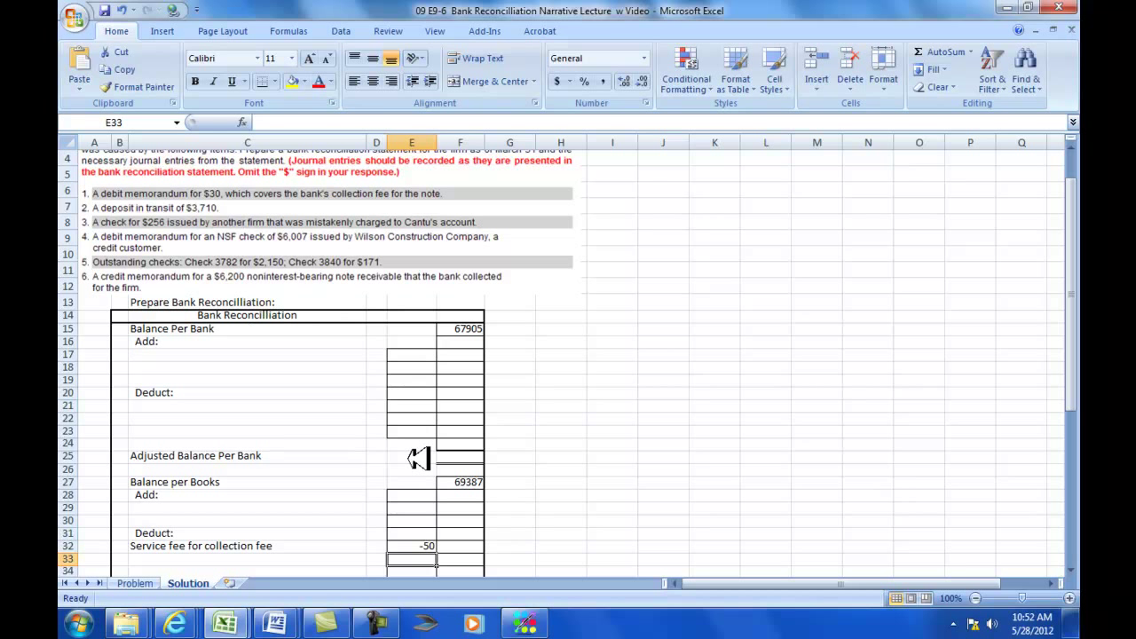
left_click(165, 355)
type("Deposit in")
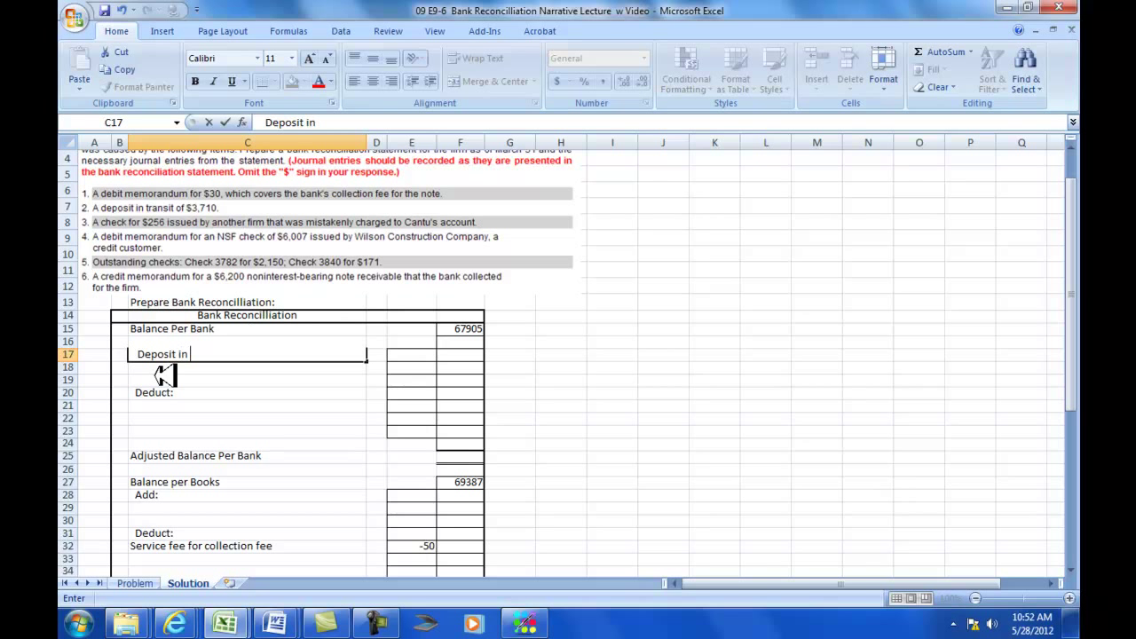
type(" transit")
key("Tab")
type("3710")
key("Return")
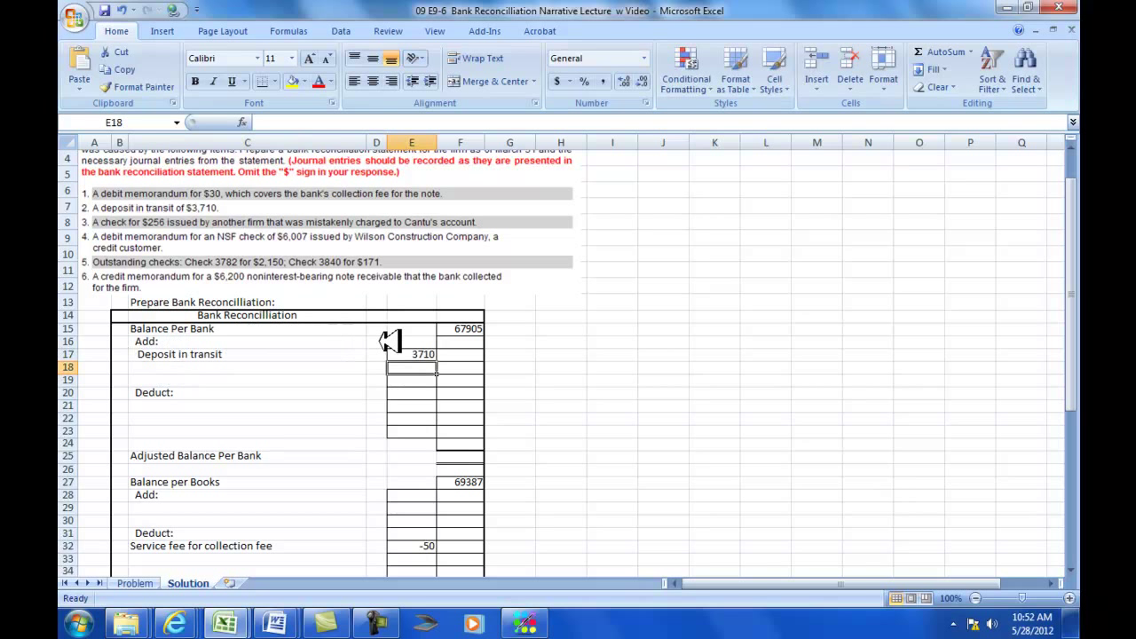
Move the deposit in transit amount of 3710 from E17 to F17.
left_click(424, 354)
key("Delete")
key("Tab")
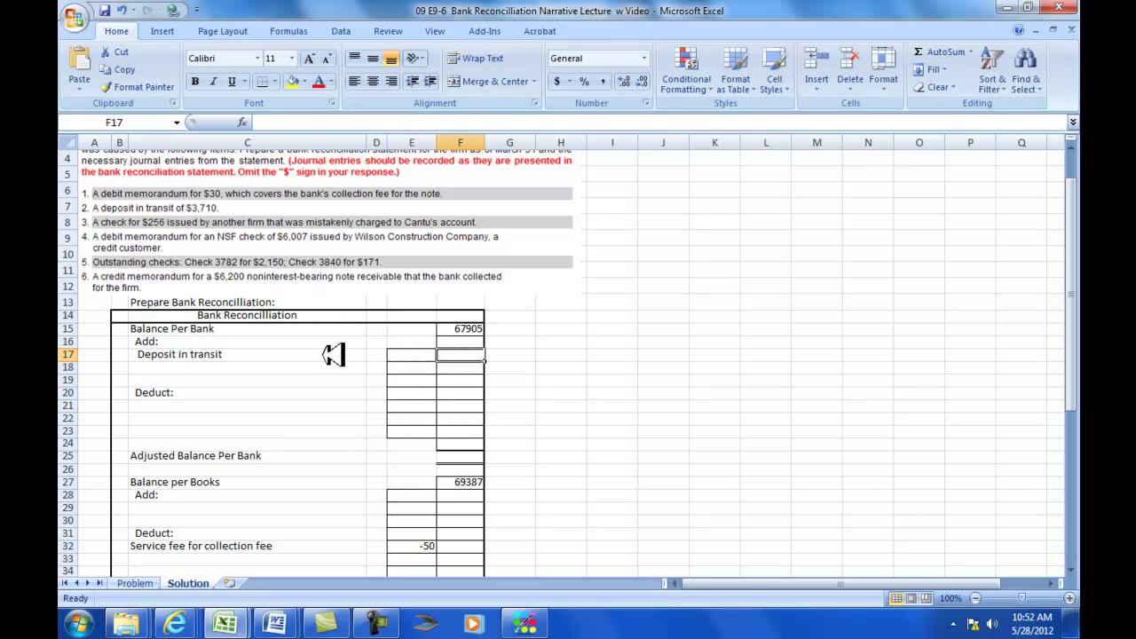
type("3710")
key("Return")
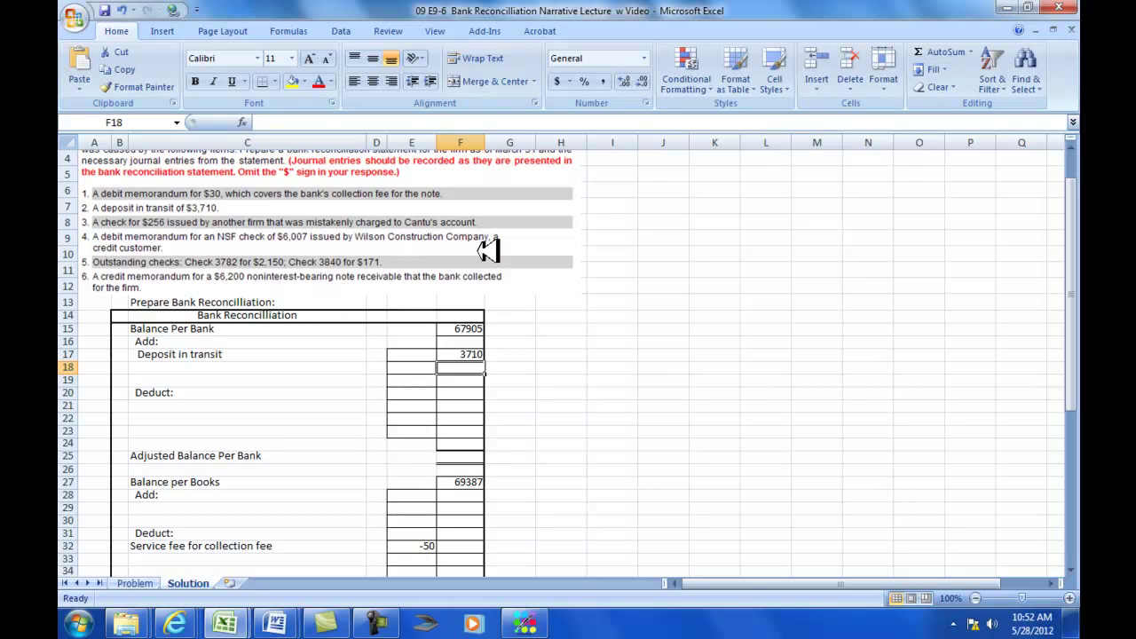
Enter 371 as the deposit in transit in E17 and clear the amount in F17.
left_click(460, 353)
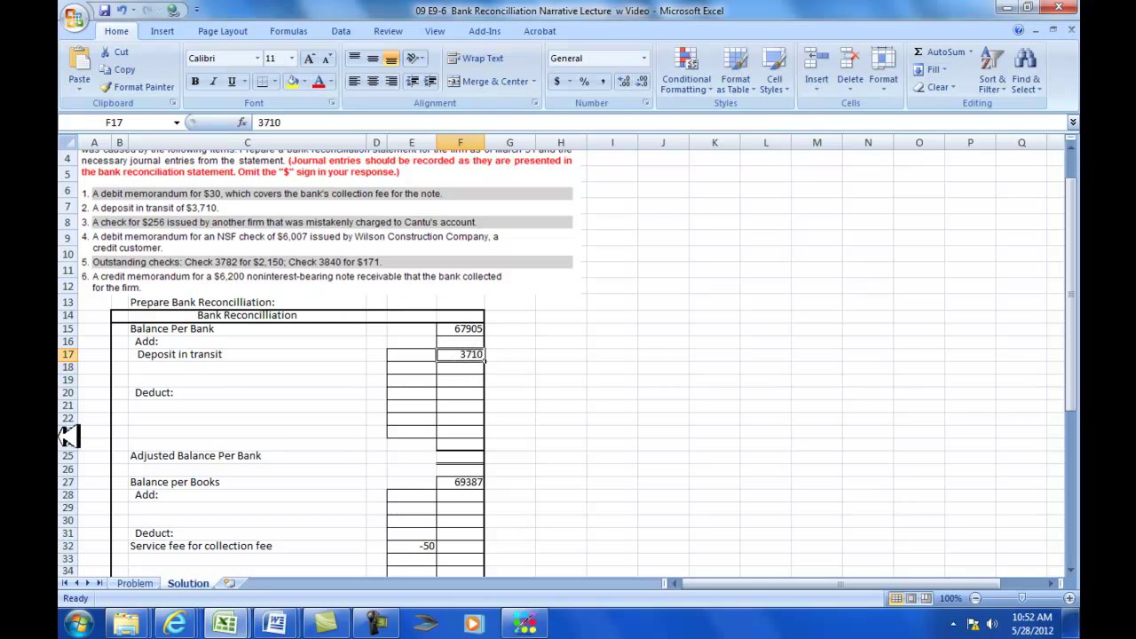
key("Left")
type("37")
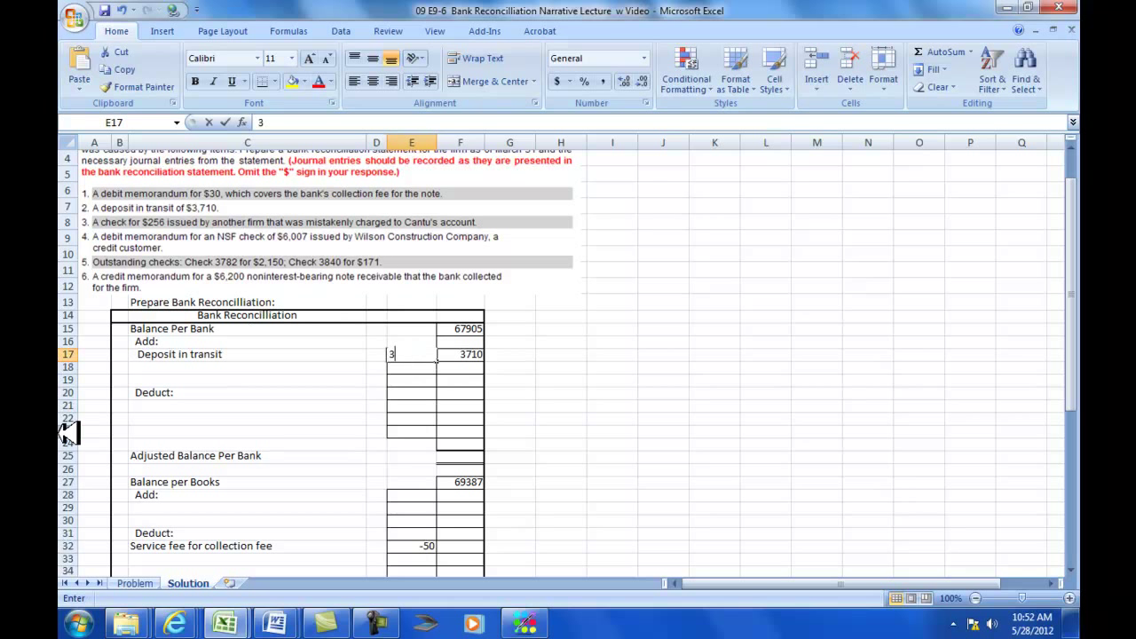
key("Right")
key("Delete")
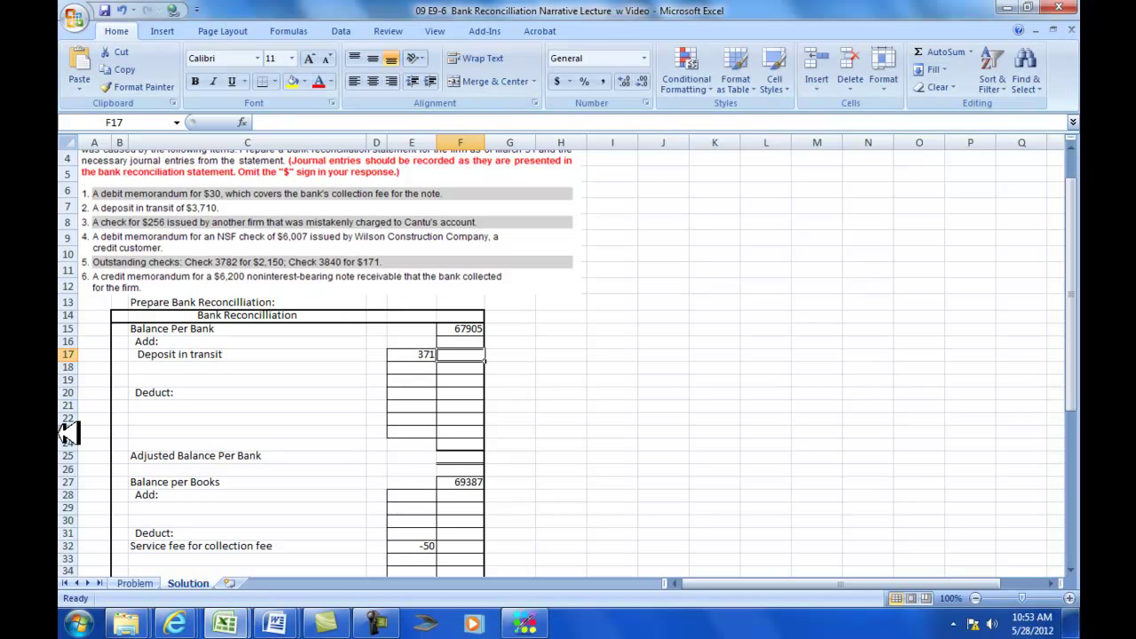
Add a "Bank error ck by other firm" line below the deposit in transit with 256 in E18.
left_click(162, 370)
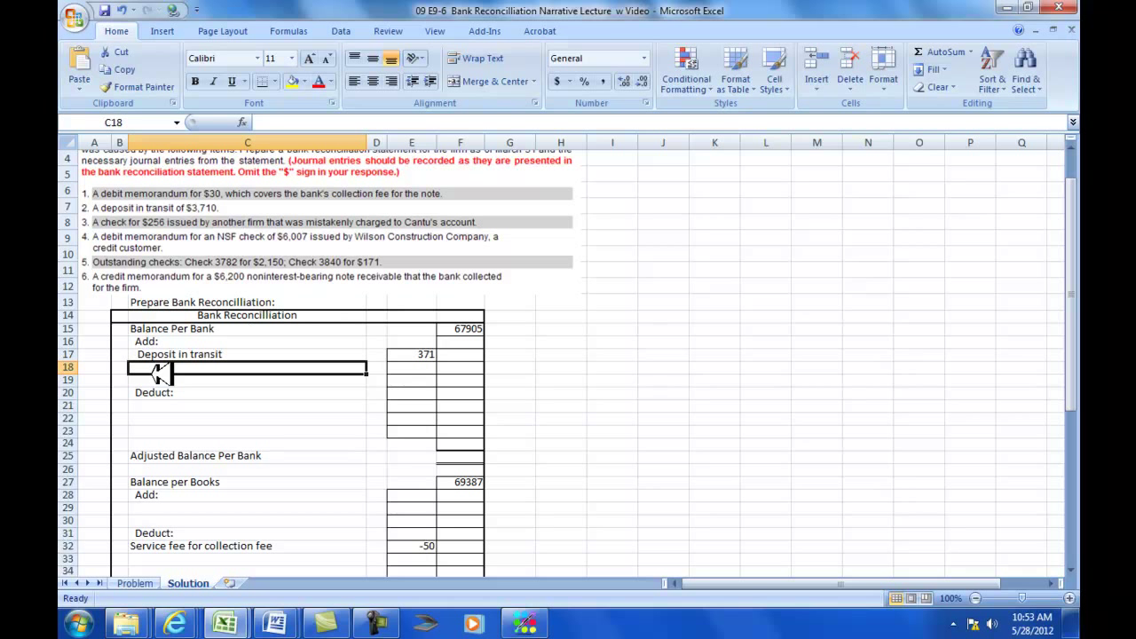
type("Ba")
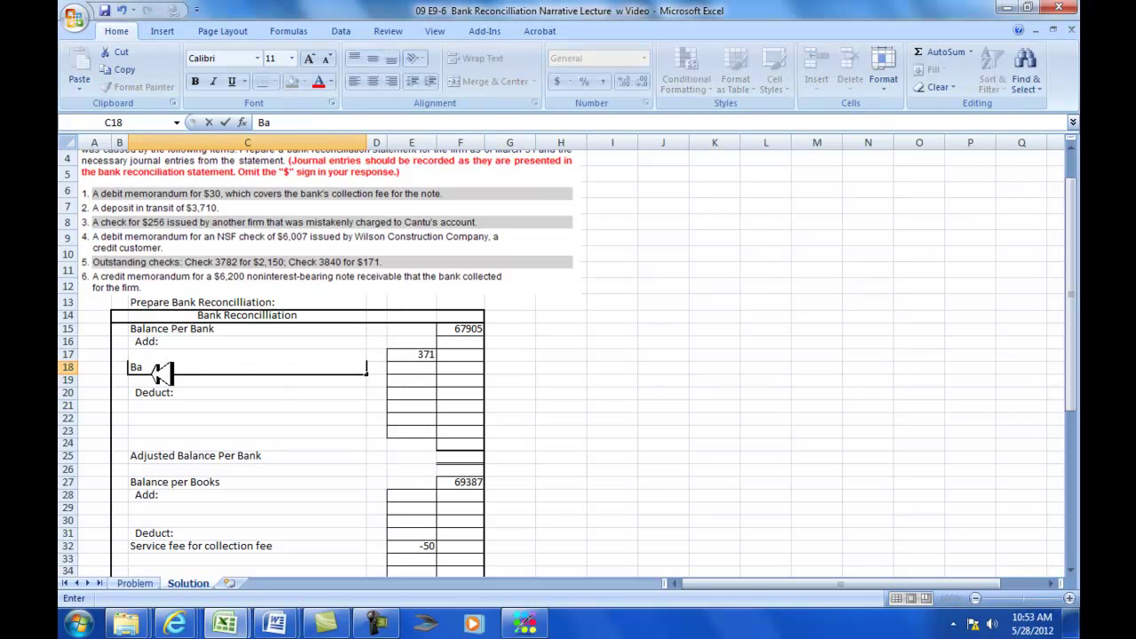
type("nk error")
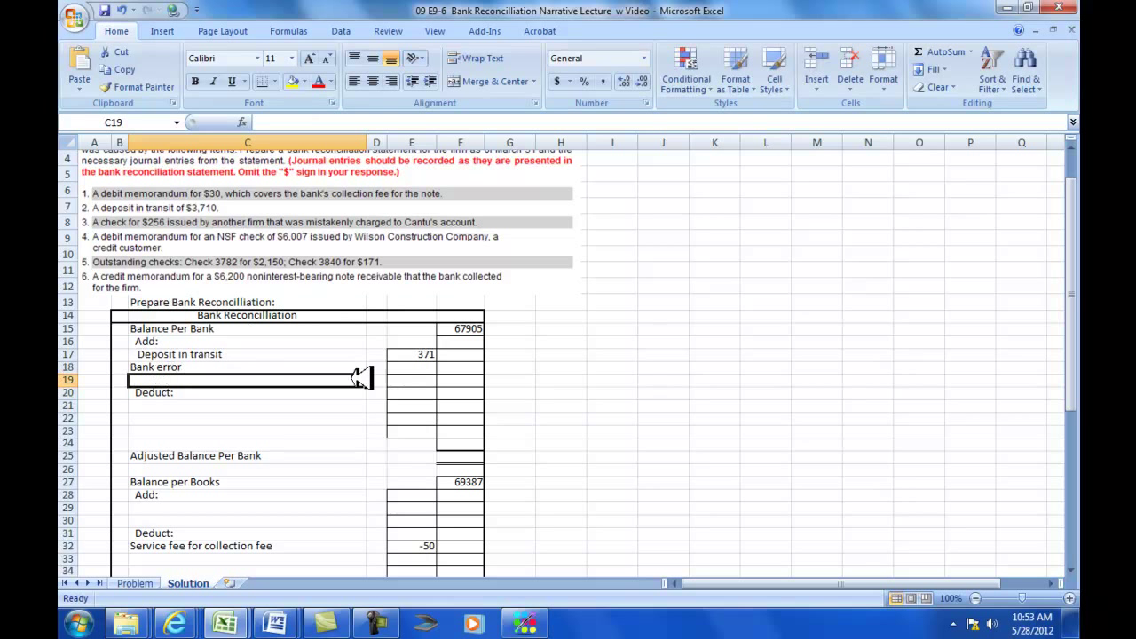
left_click(425, 366)
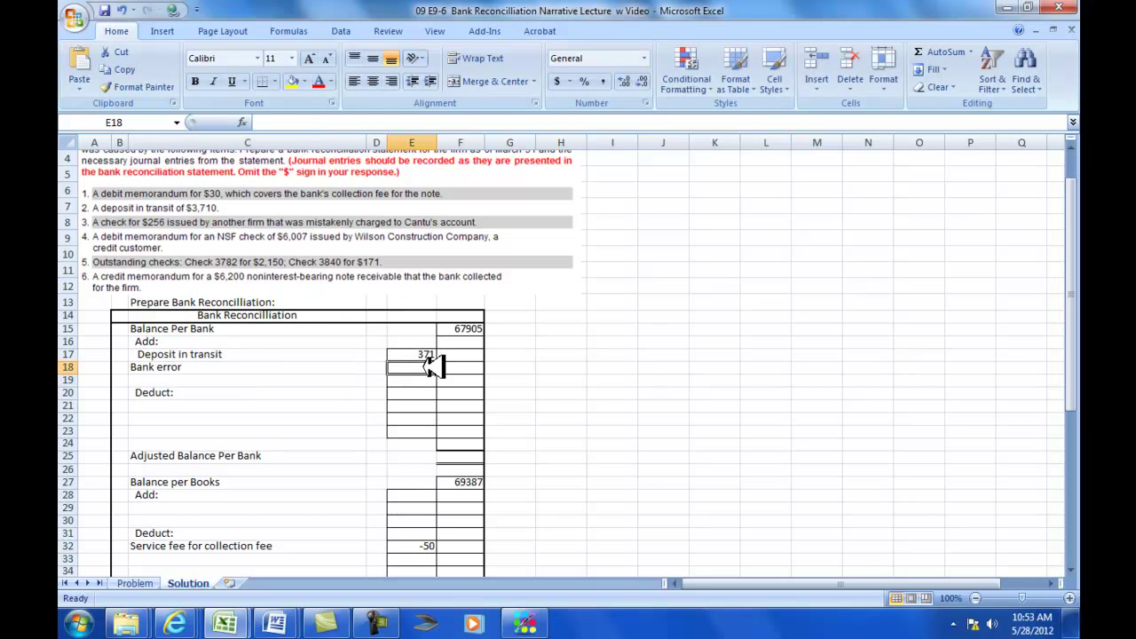
type("256")
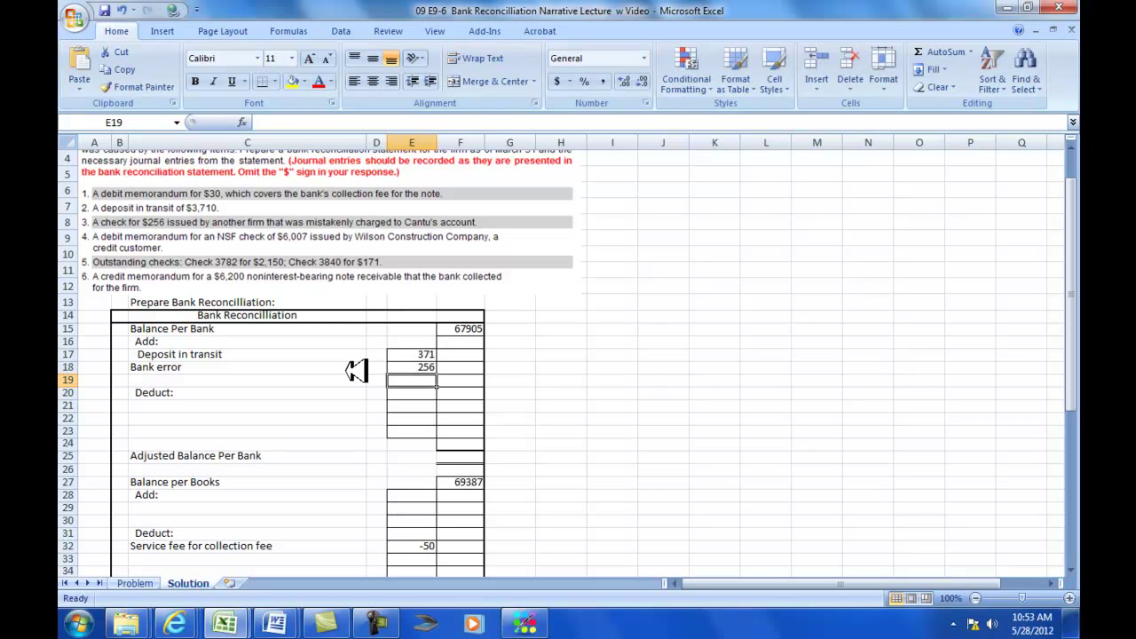
left_click(356, 379)
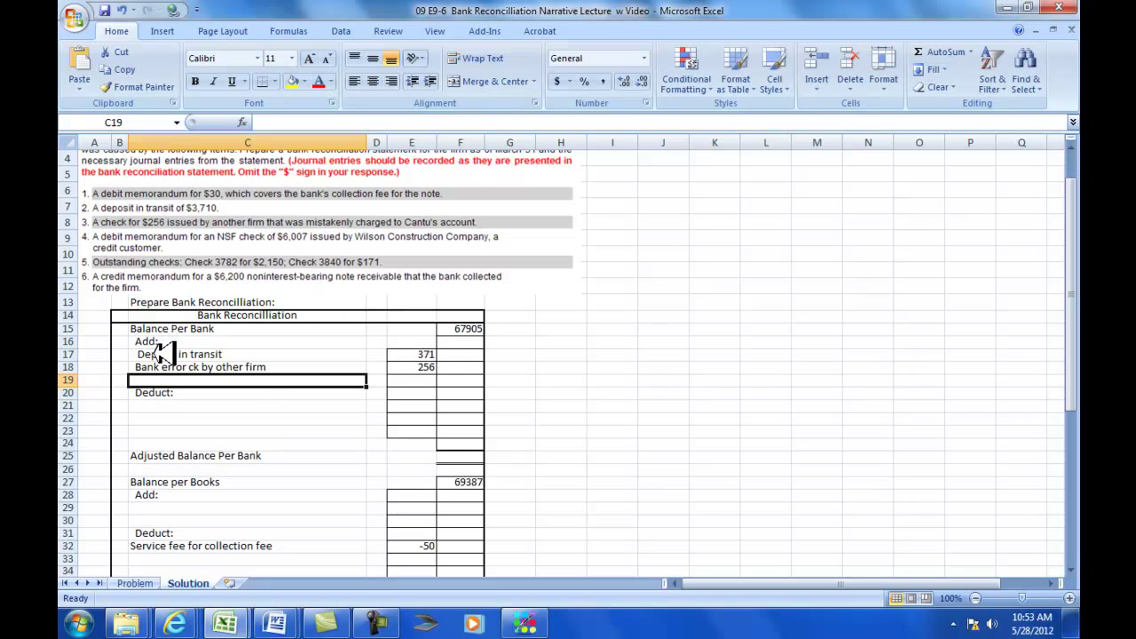
Correct the deposit in transit amount in E17 to 3710.
left_click(429, 355)
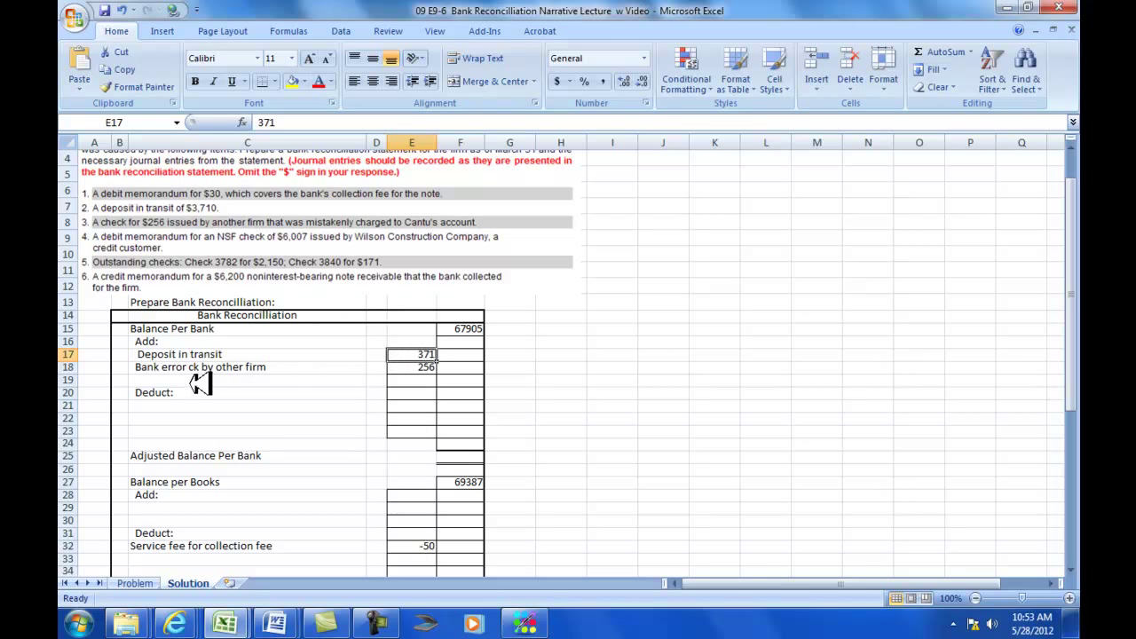
type("3710")
key("Return")
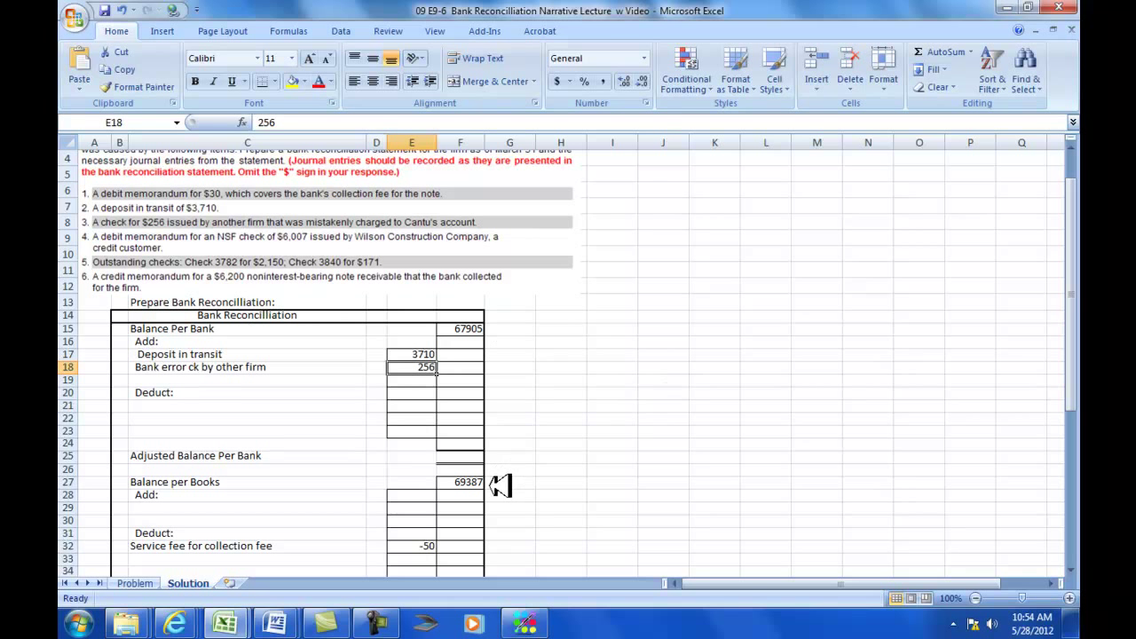
Add an "NSF Chek" deduction in C33 under Balance per Books with -6007 in E33.
scroll(572, 477, "down", 2)
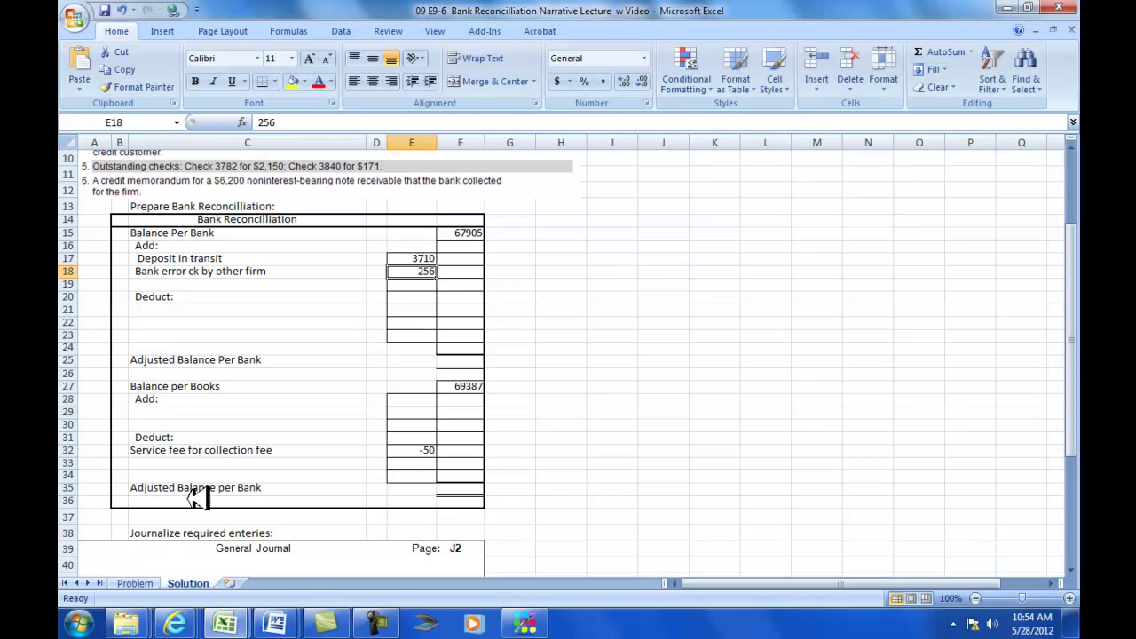
left_click(153, 462)
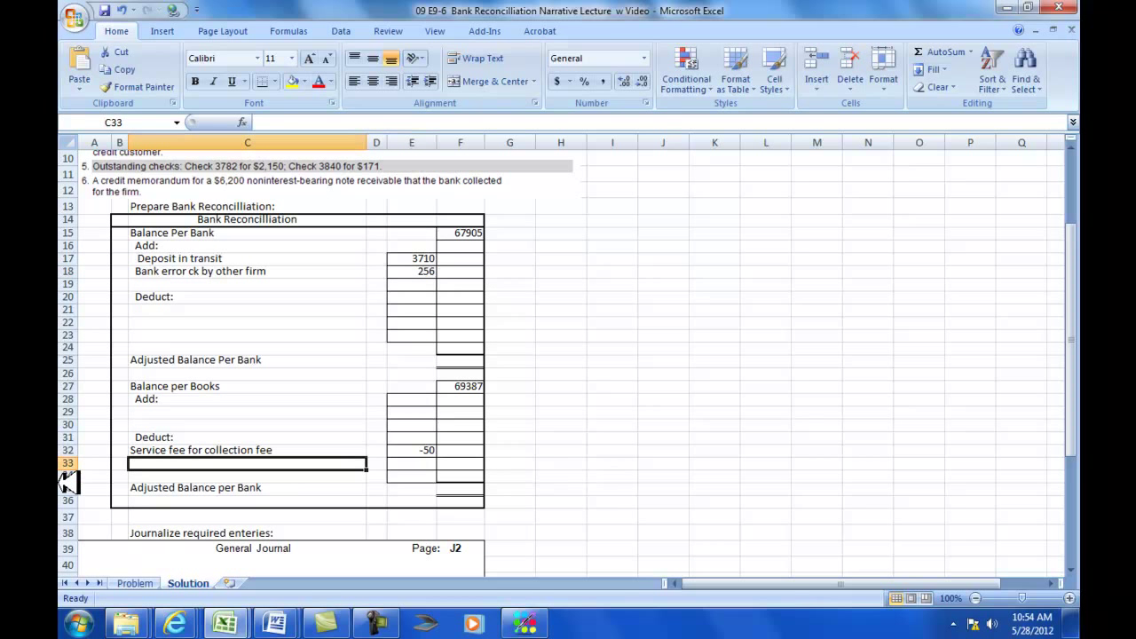
type("NSF Chek")
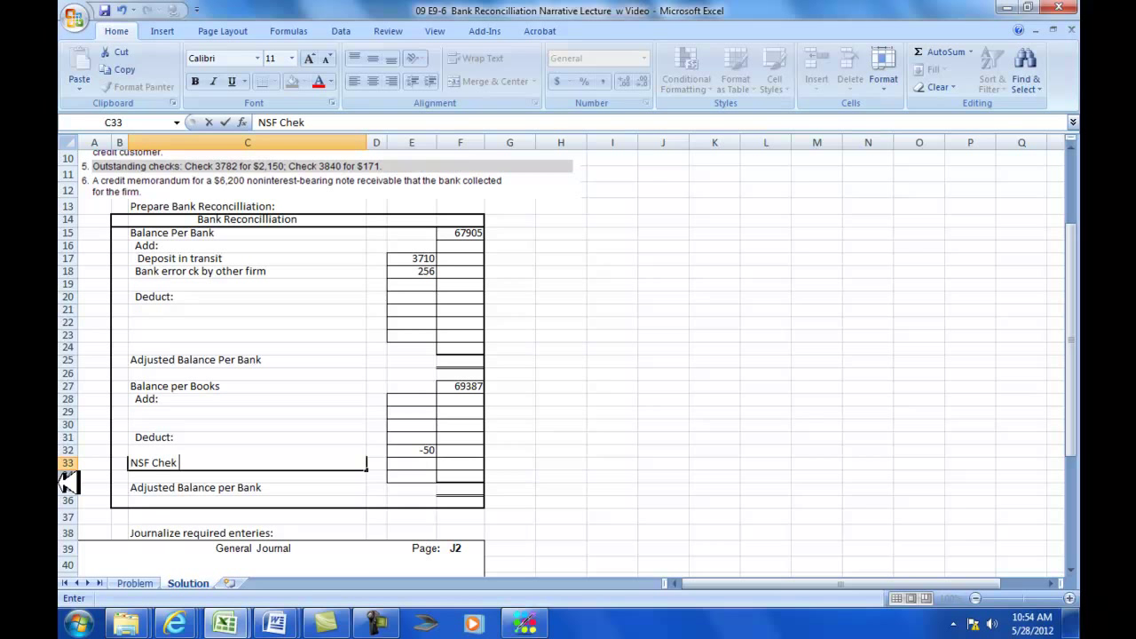
scroll(67, 471, "up", 2)
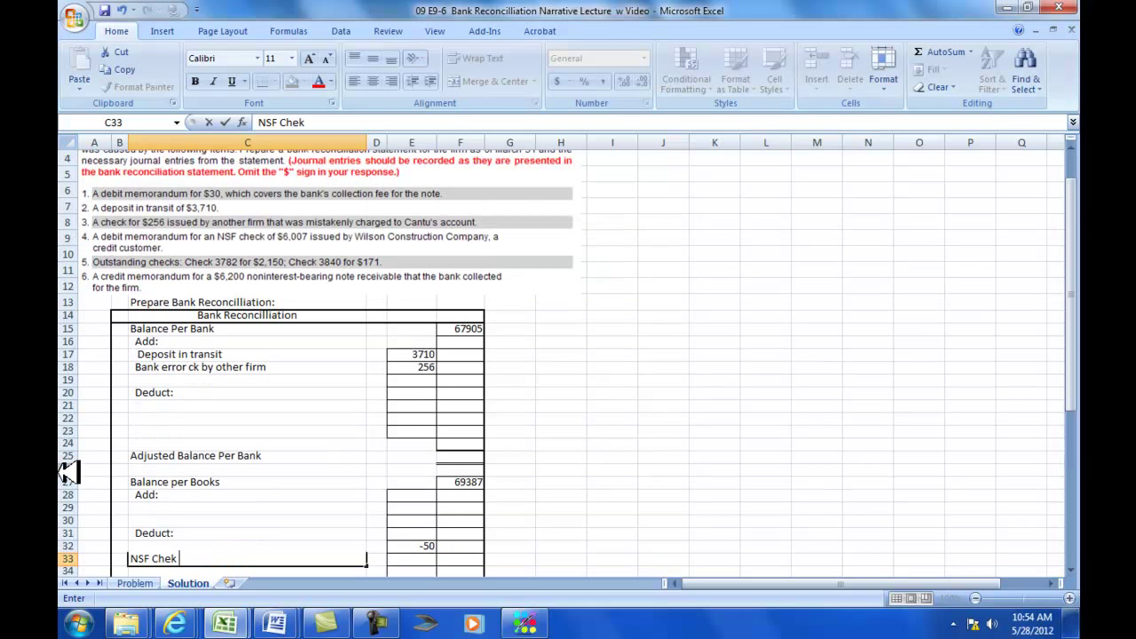
scroll(279, 333, "down", 1)
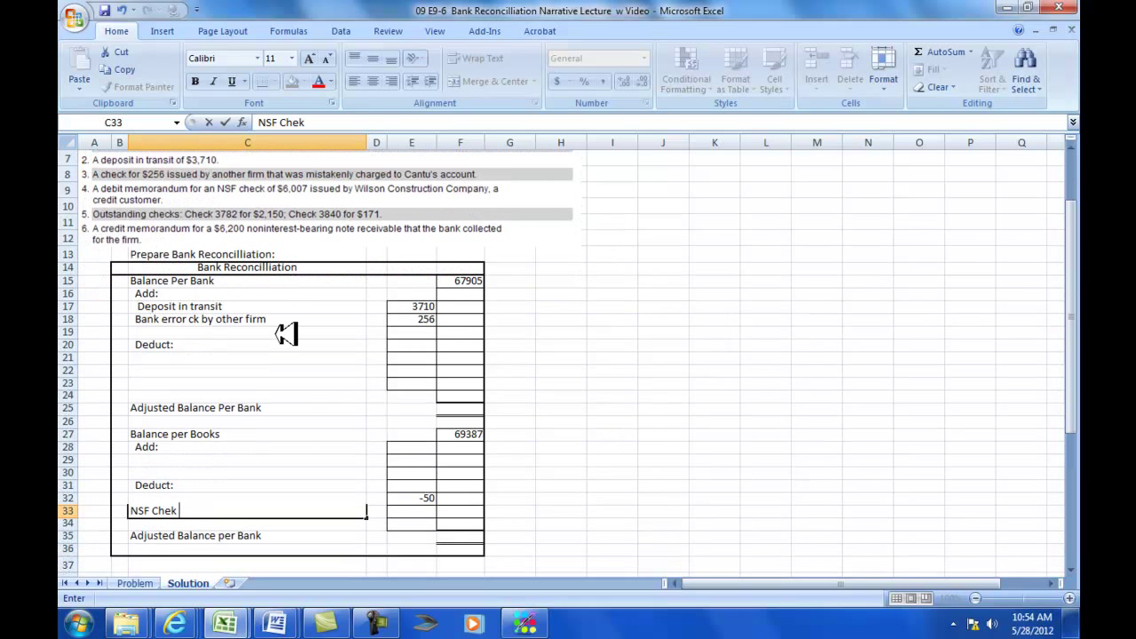
left_click(426, 511)
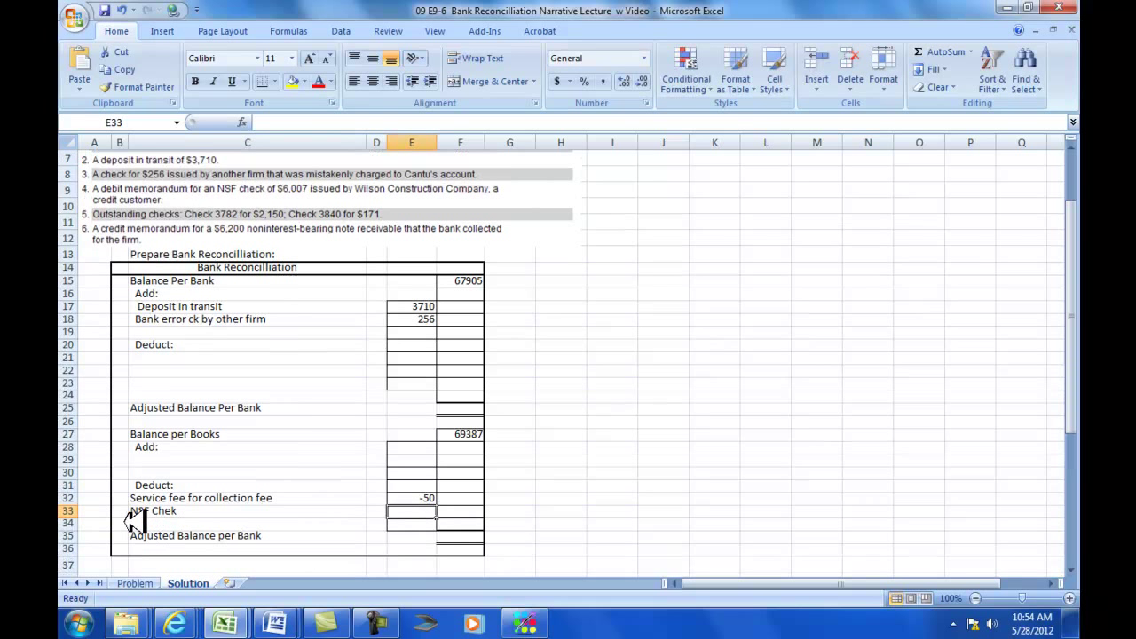
type("-")
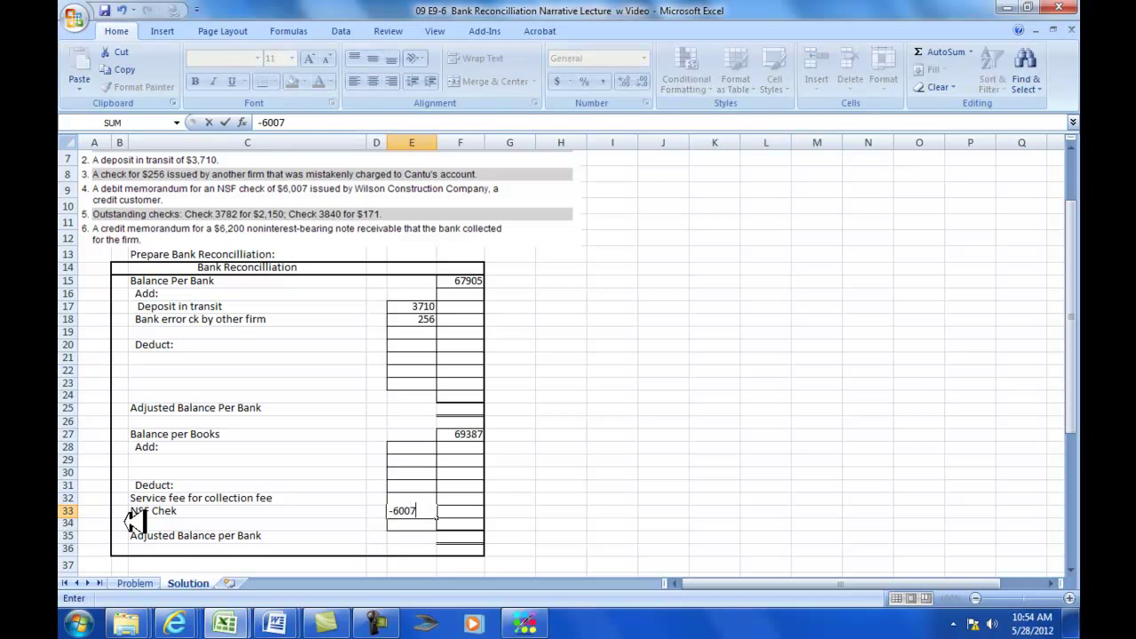
type("6007")
key("Up")
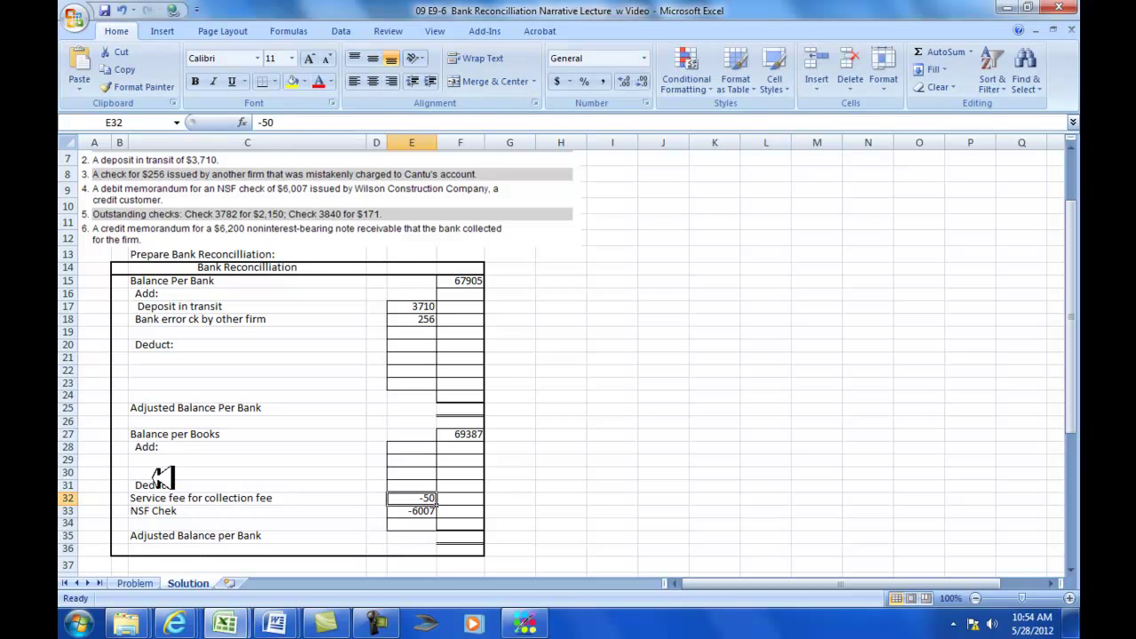
List the outstanding checks under the bank deductions: #3782 with -2150 in E21 and #3840 with -171 in E22.
scroll(162, 478, "up", 2)
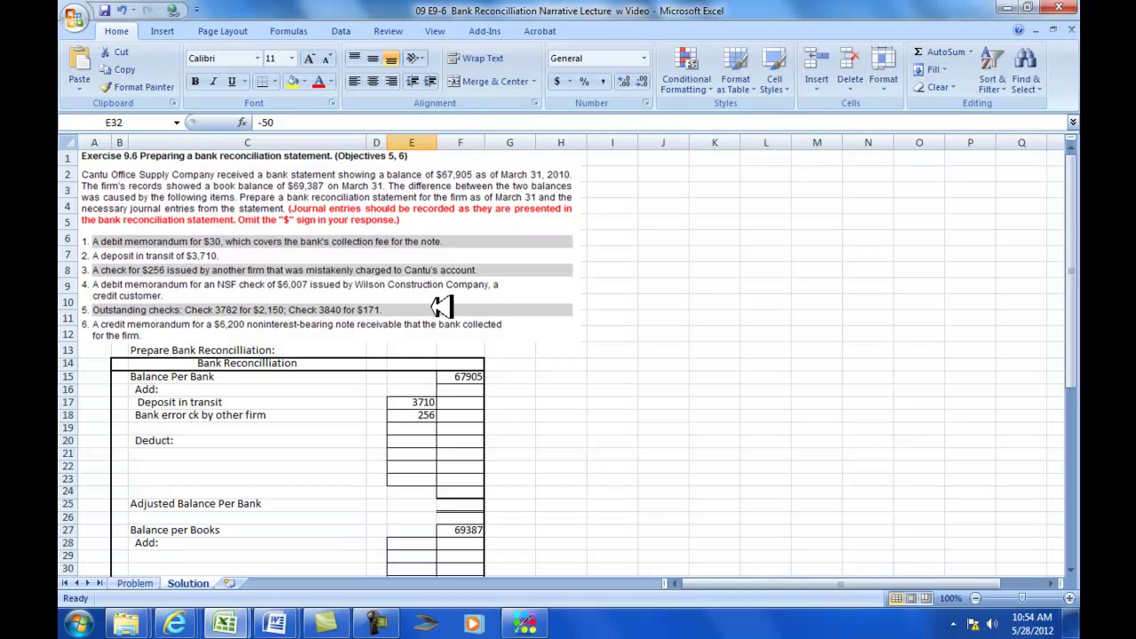
scroll(441, 306, "down", 1)
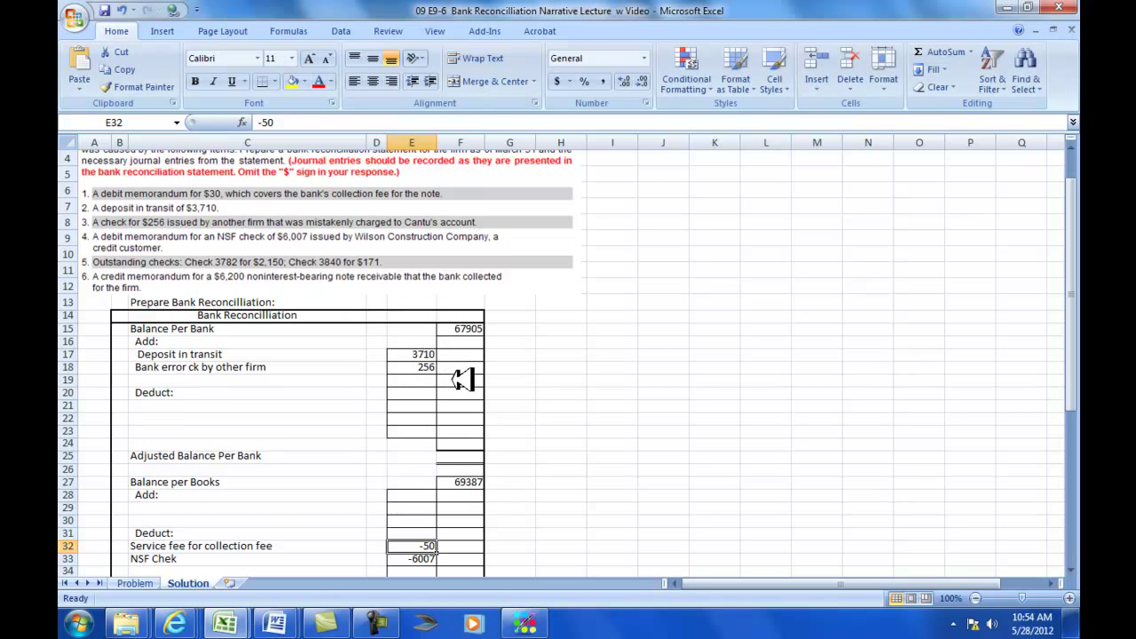
left_click(163, 405)
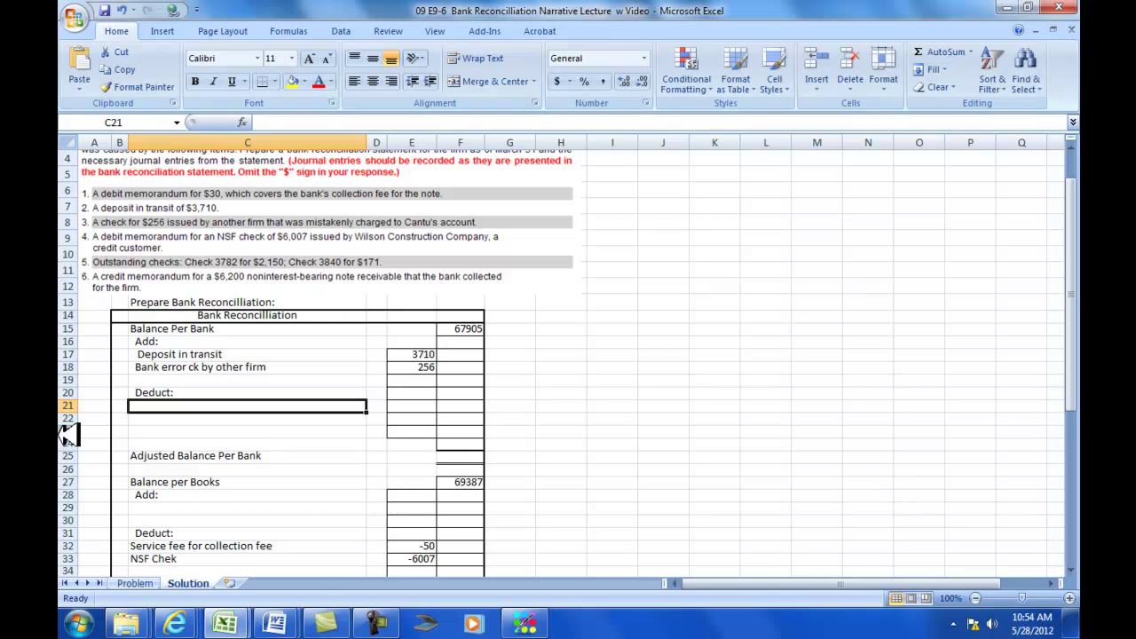
type("Outstanding Checks:  #3782")
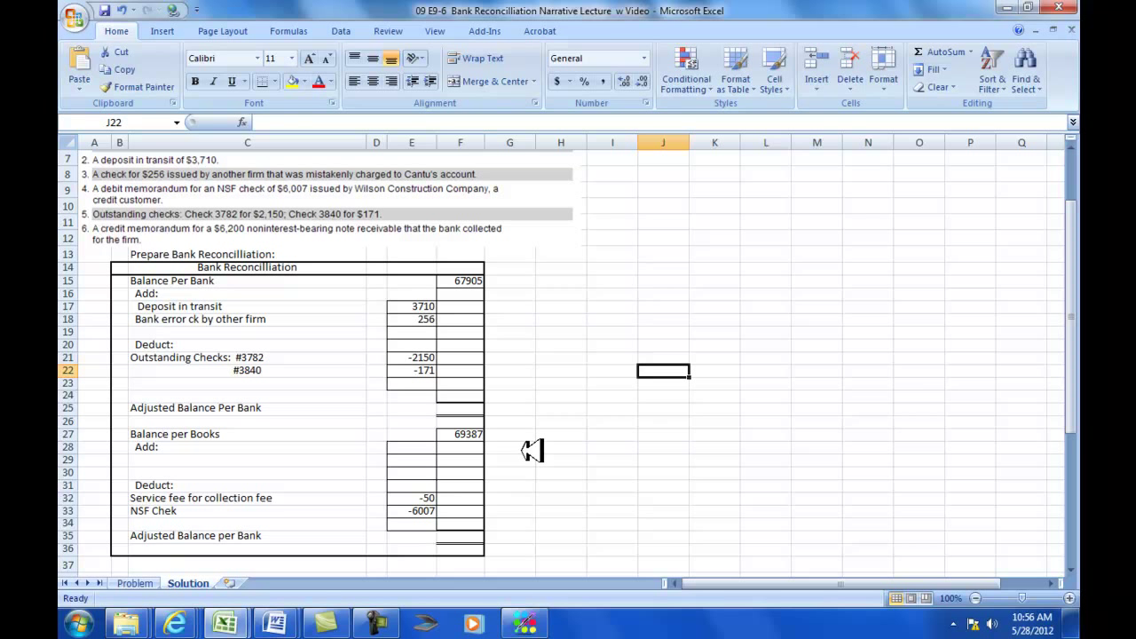
Add a "Direct Deposit" line in C29 under the book additions with 6200 in F29.
left_click(182, 460)
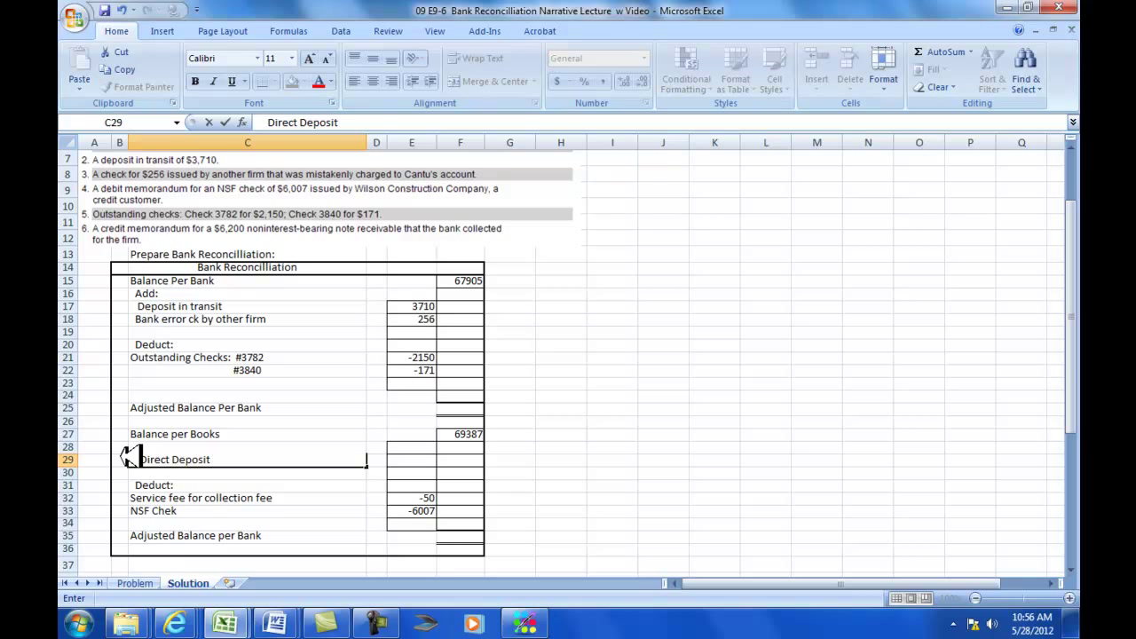
key("Tab")
key("Tab")
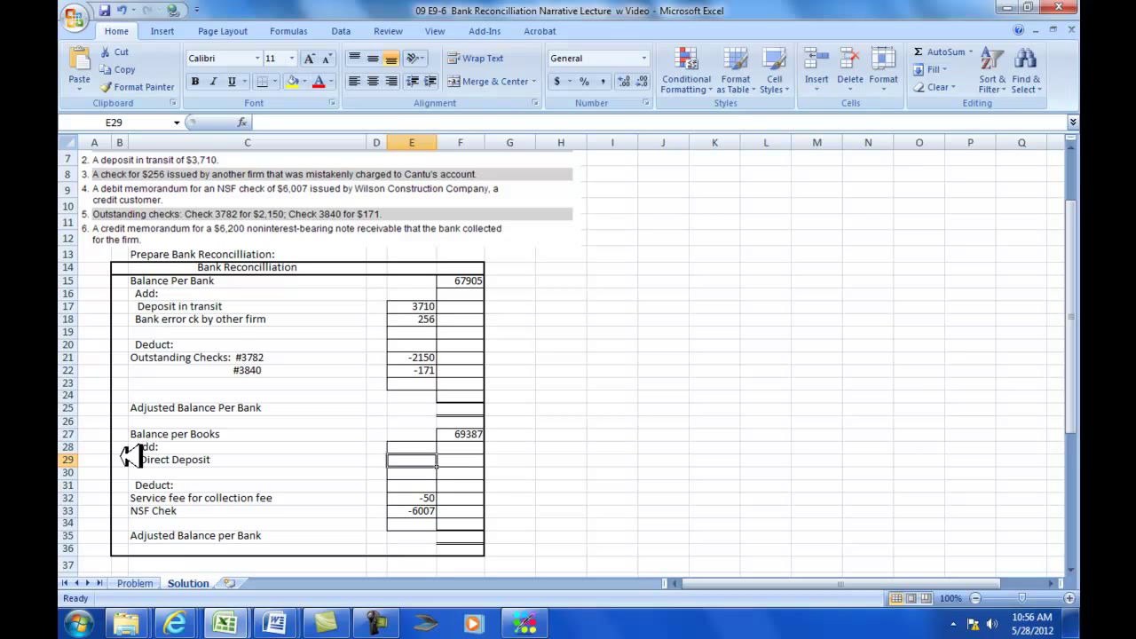
key("Tab")
type("62")
key("Return")
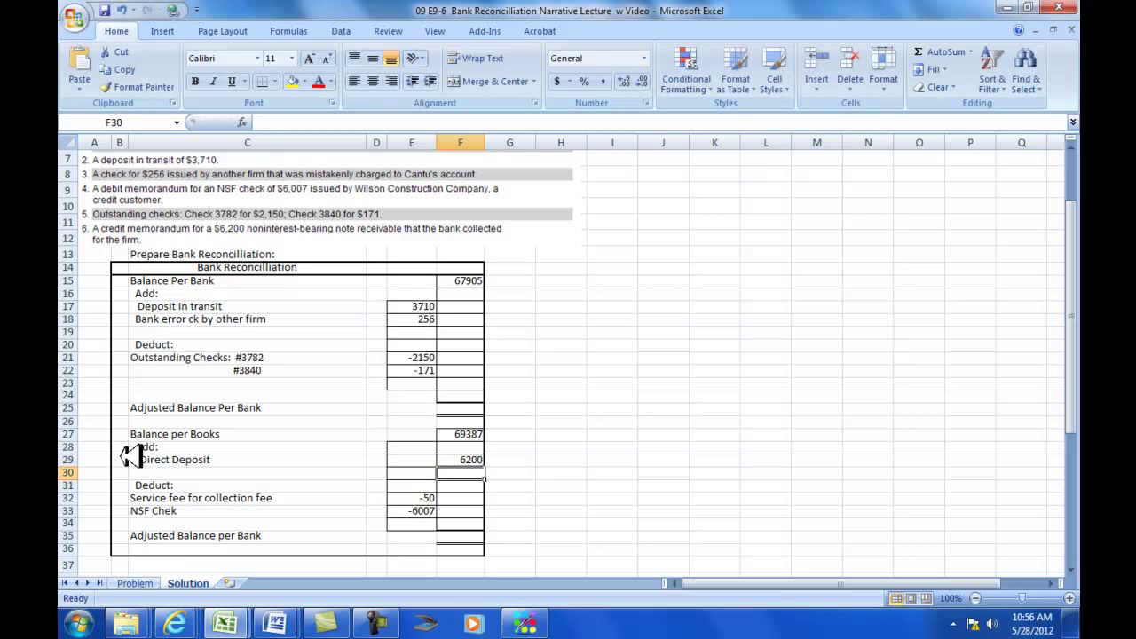
Total the service fee and NSF check deductions from E32:E33 in F33.
left_click(417, 510)
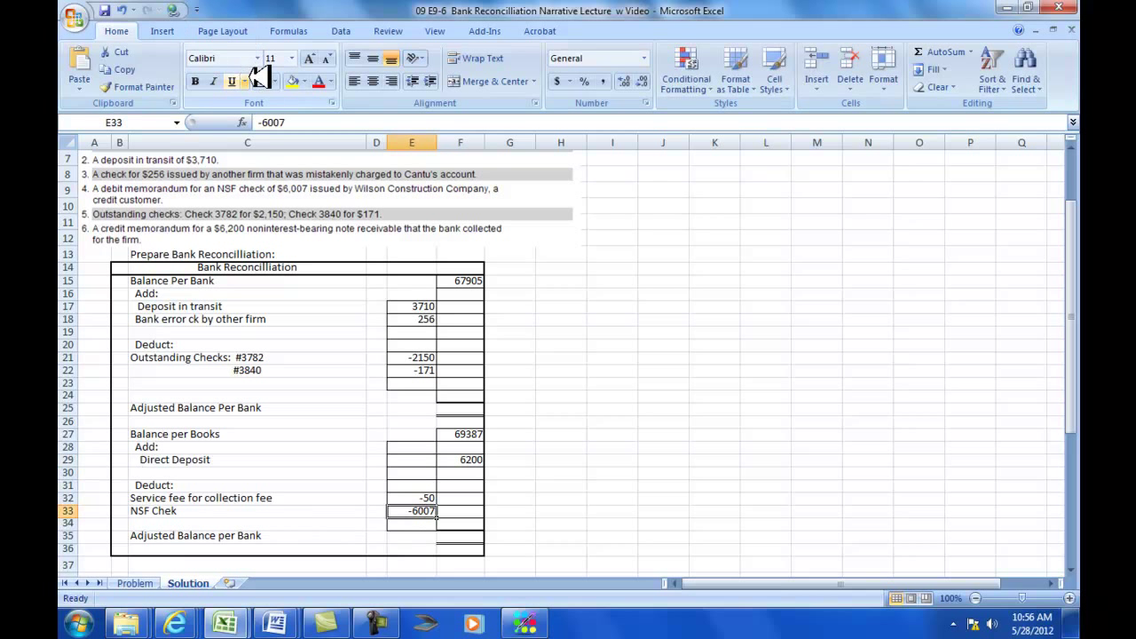
left_click(469, 511)
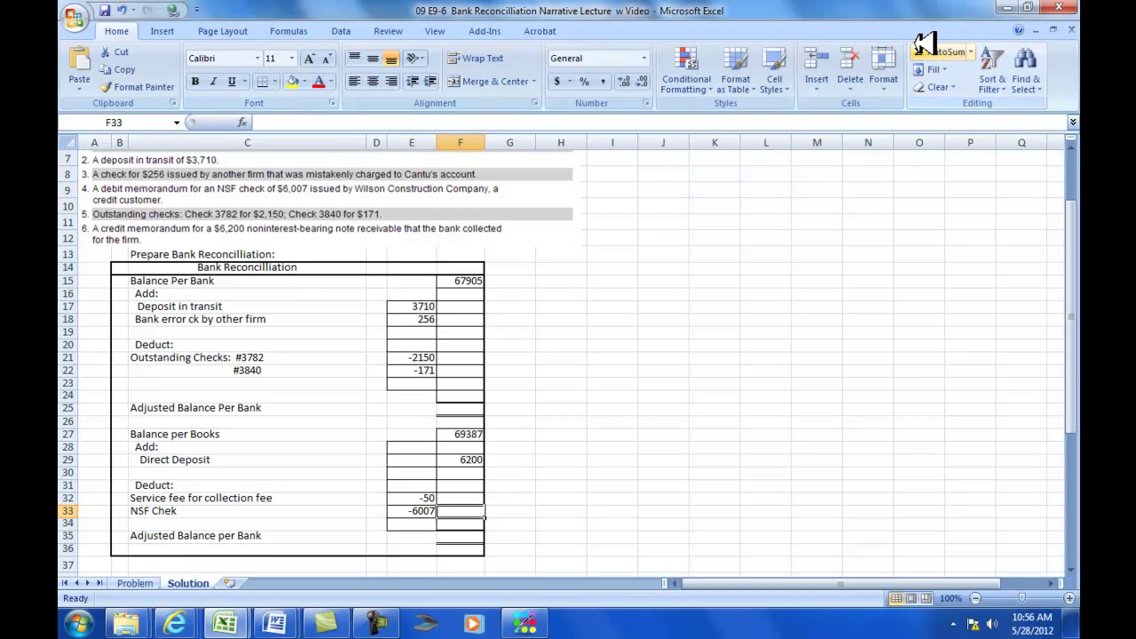
left_click_drag(424, 511, 417, 502)
key("Return")
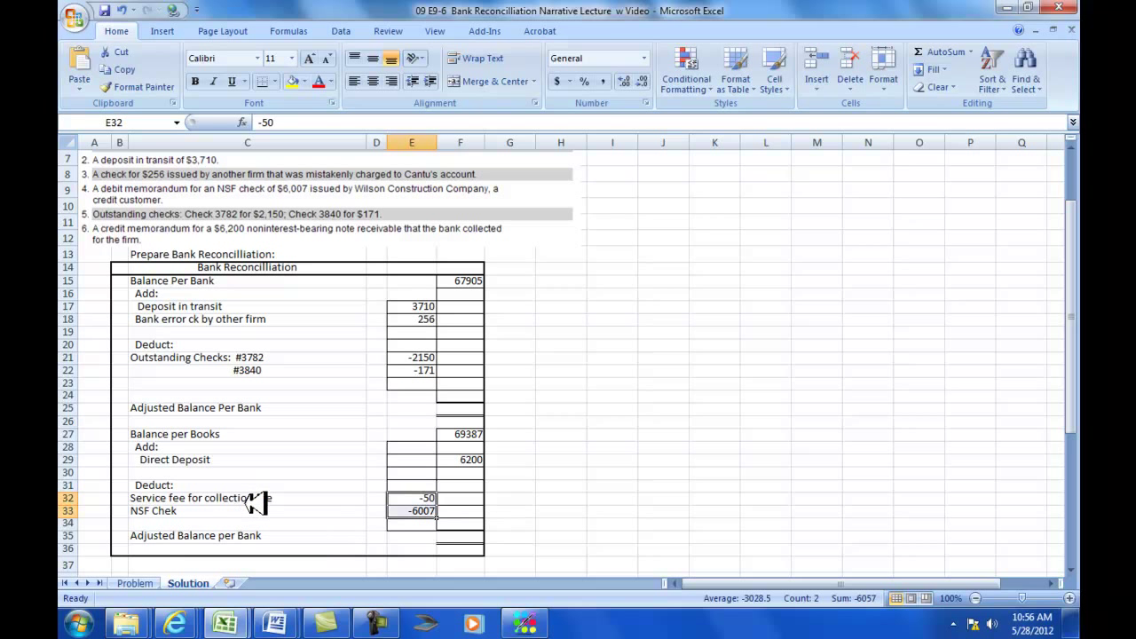
left_click(468, 511)
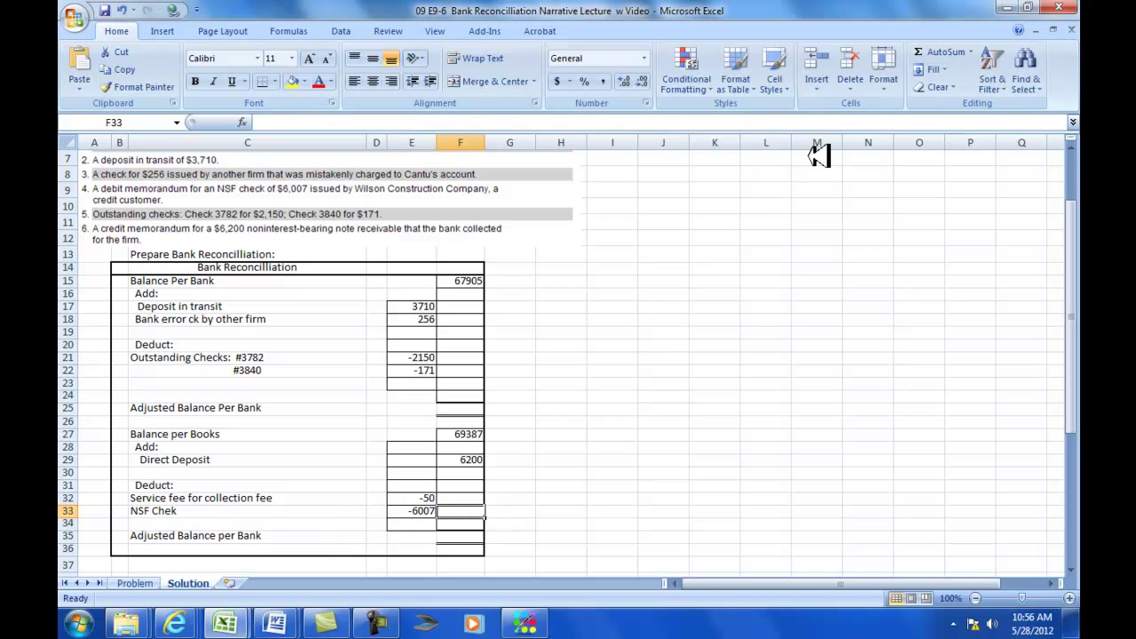
left_click(926, 49)
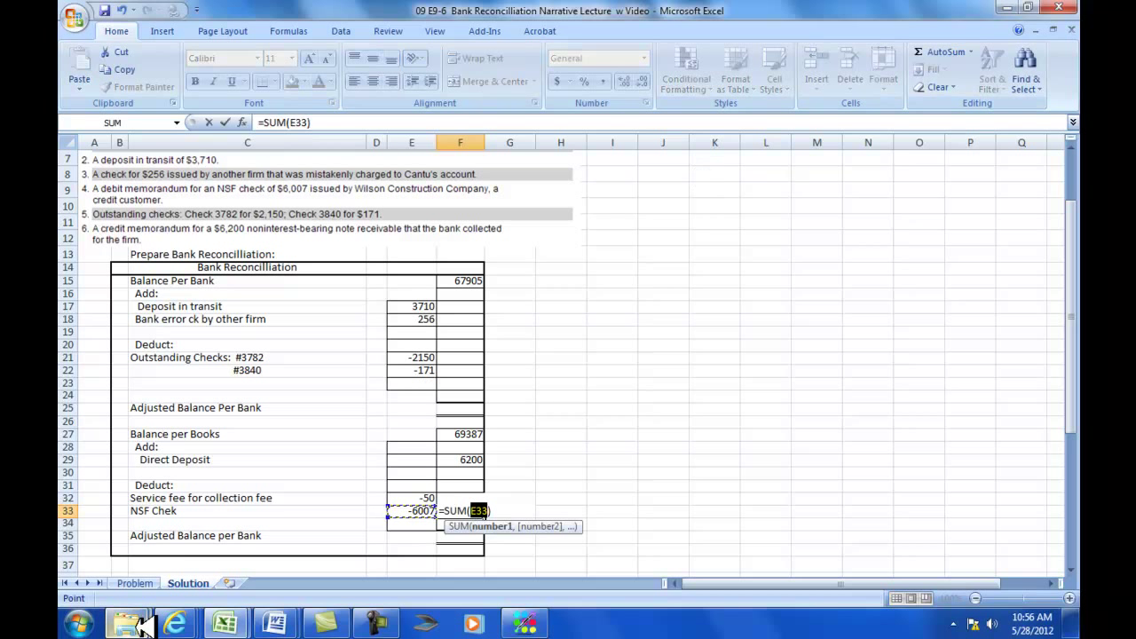
left_click(413, 499)
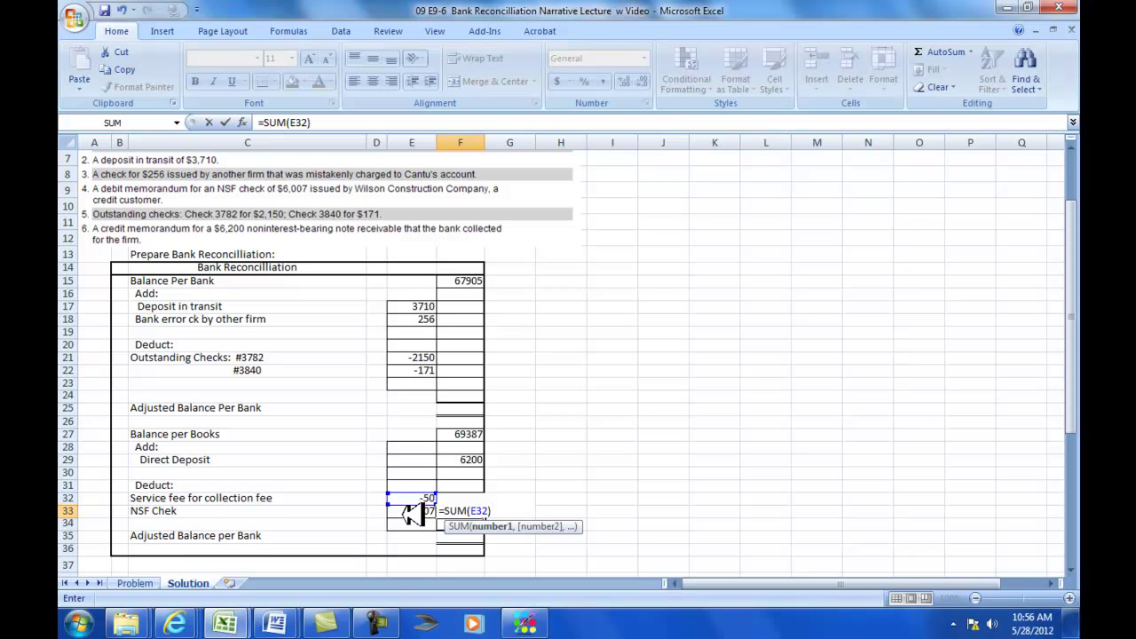
key("Return")
left_click(413, 511)
left_click_drag(410, 498, 411, 512)
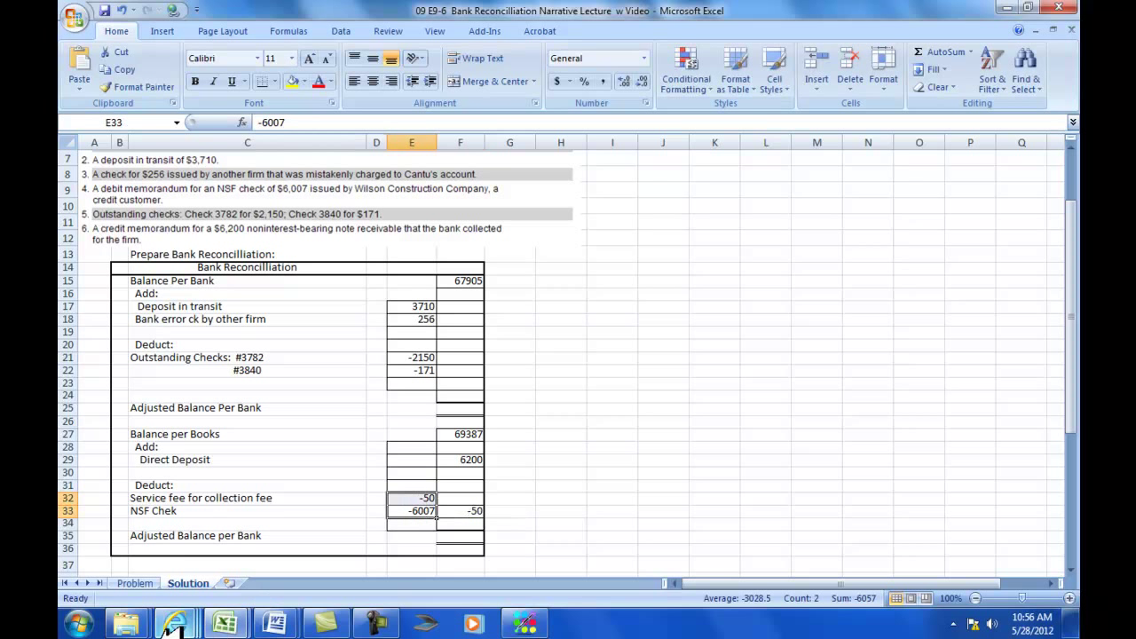
mouse_move(142, 627)
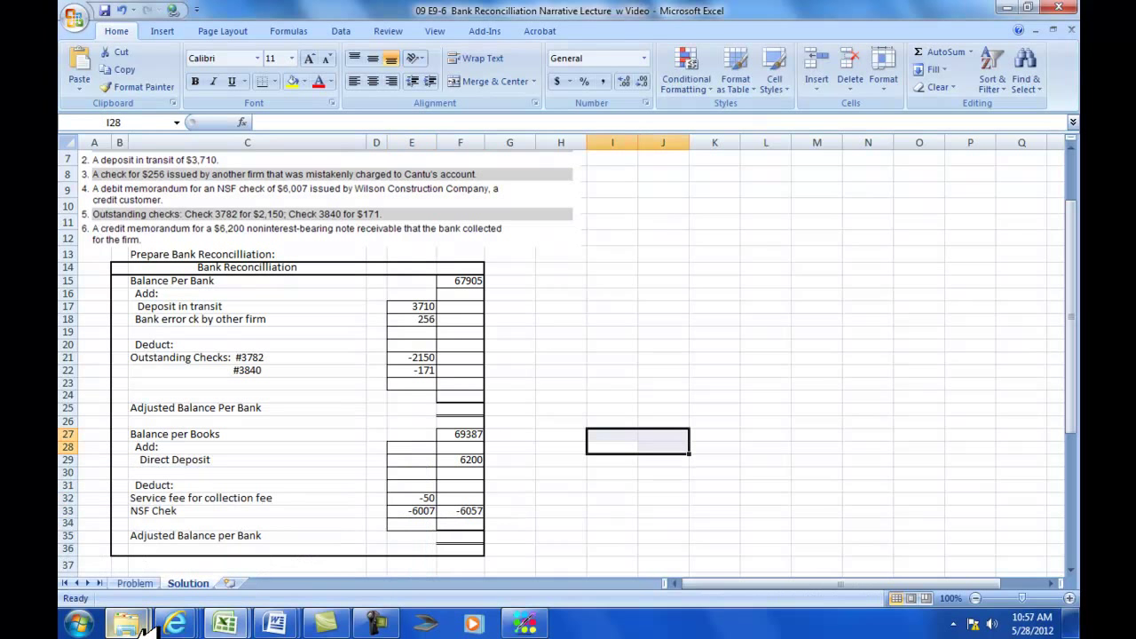
left_click(613, 524)
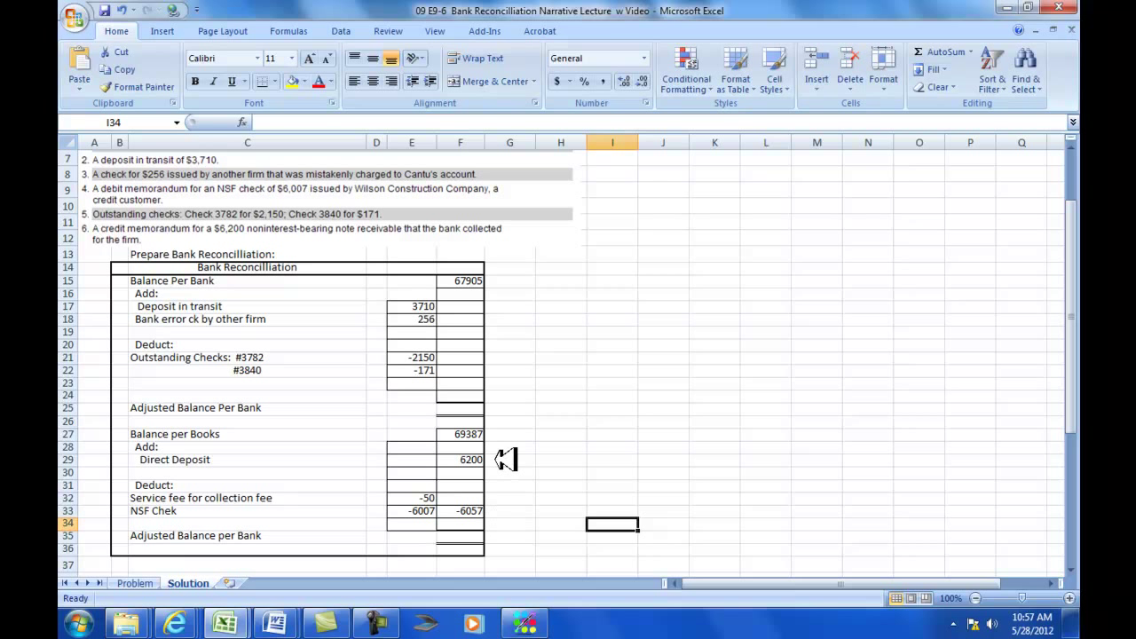
Calculate the adjusted book balance in F35 by summing F27:F33.
left_click(479, 536)
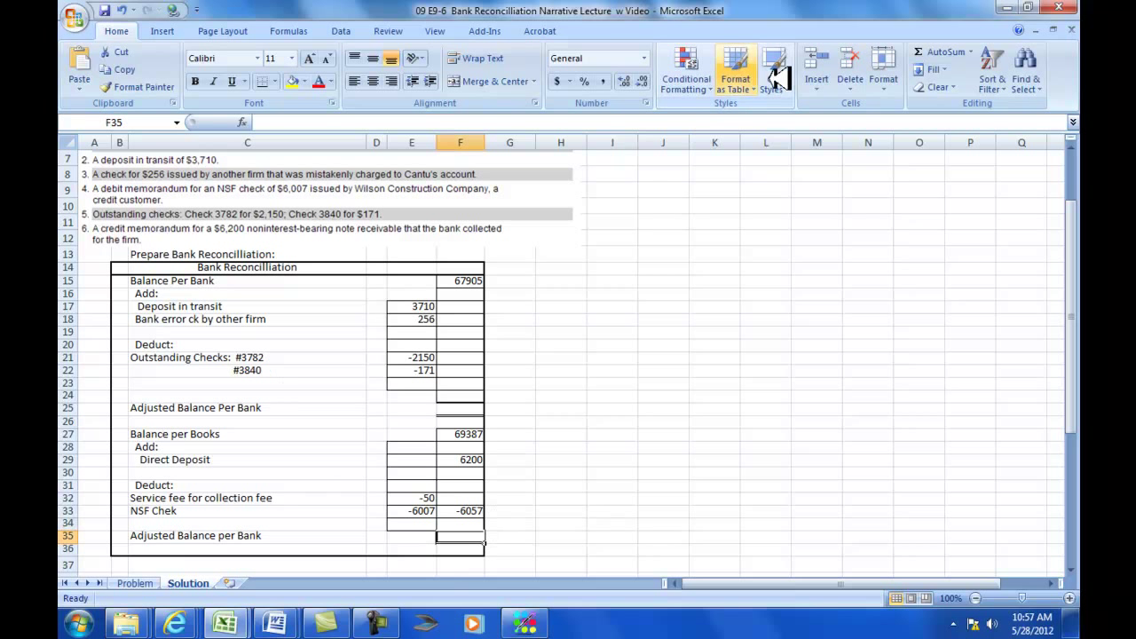
left_click(926, 50)
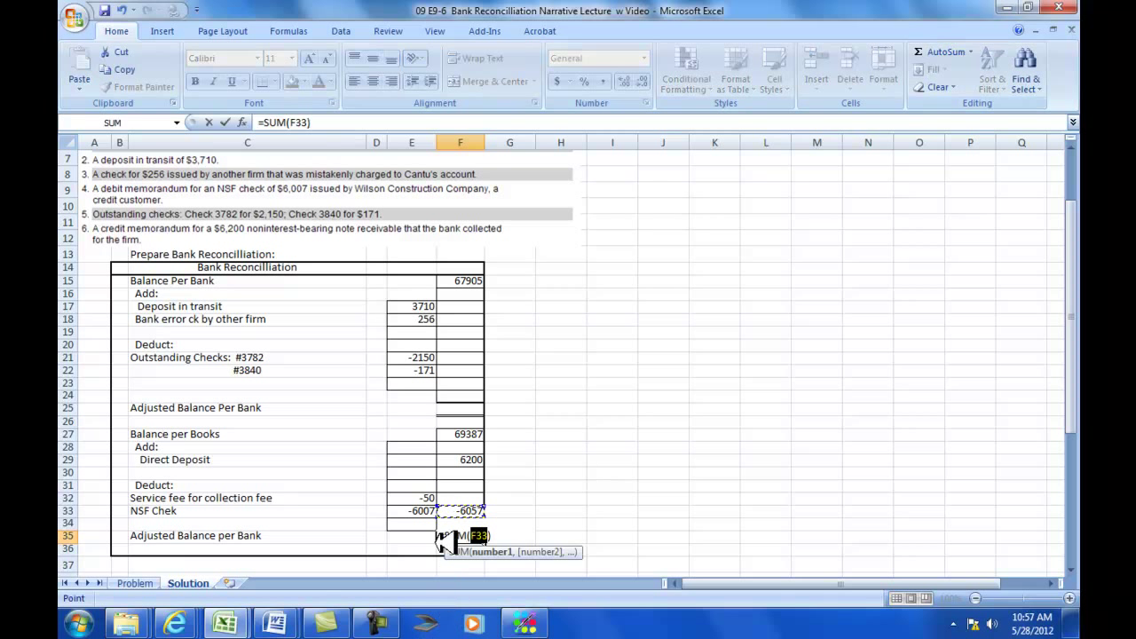
left_click_drag(453, 515, 470, 433)
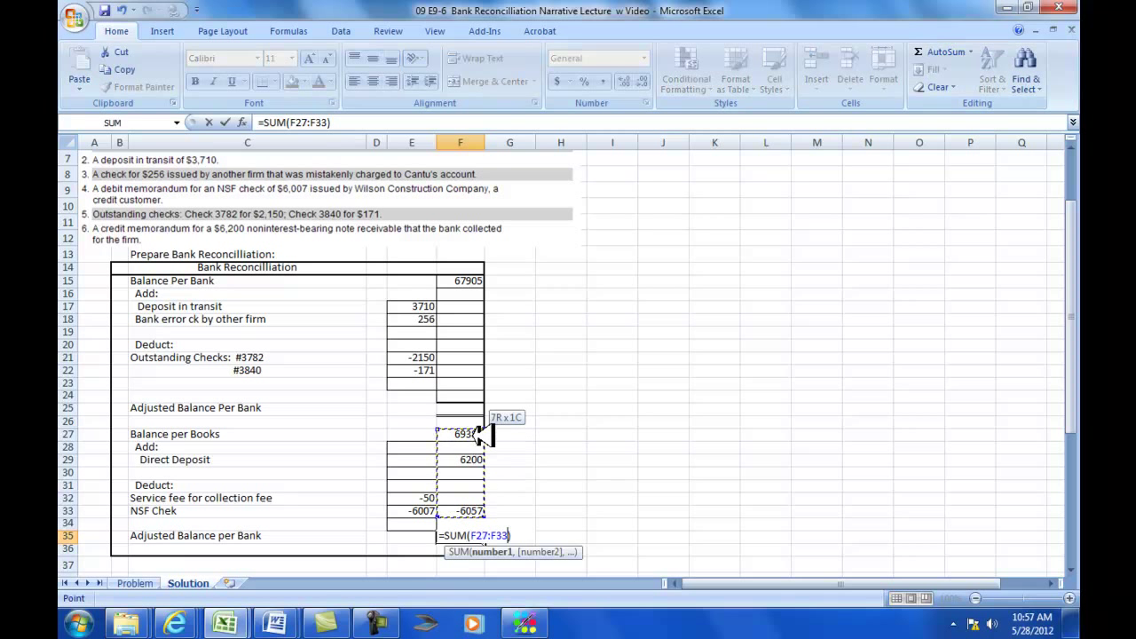
key("Return")
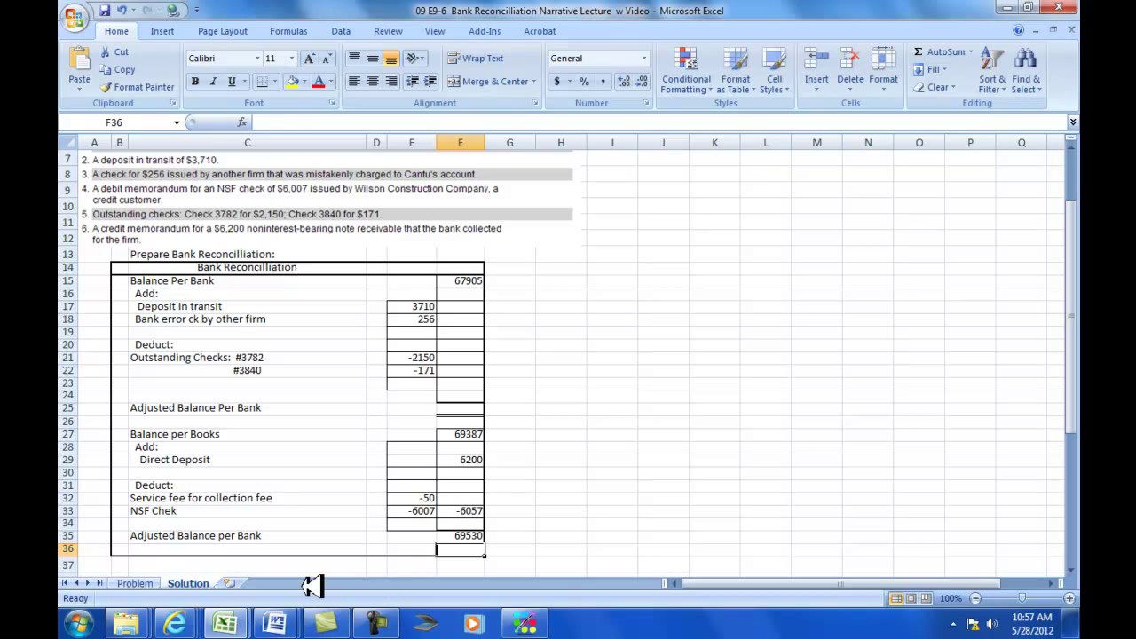
Format column F with comma style and no decimal places.
left_click(468, 144)
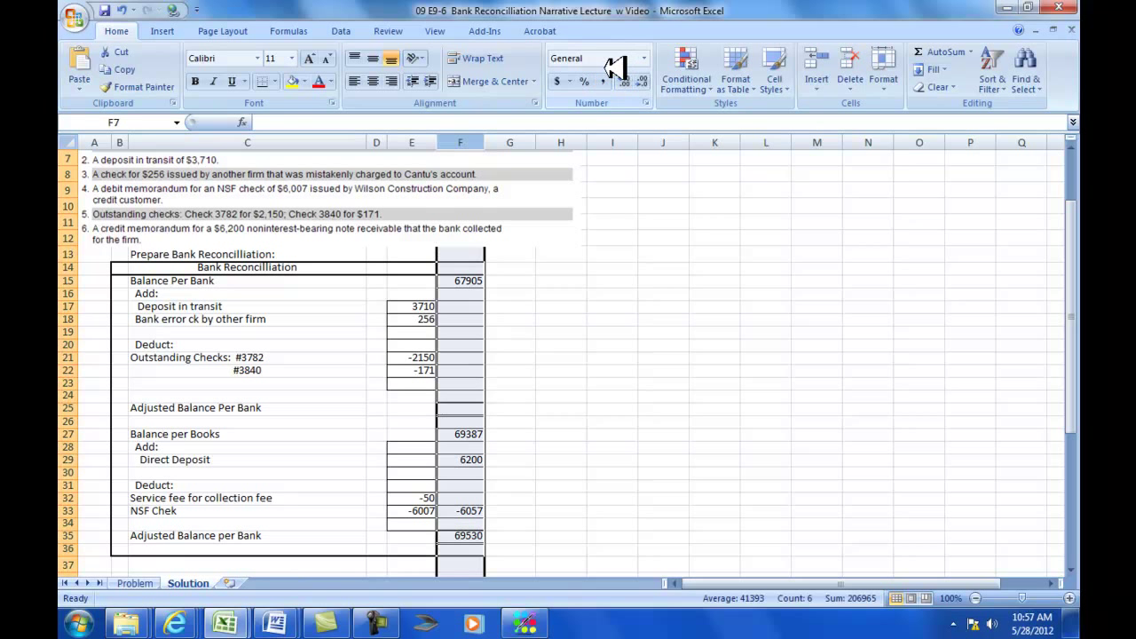
left_click(602, 81)
left_click(639, 81)
left_click(555, 549)
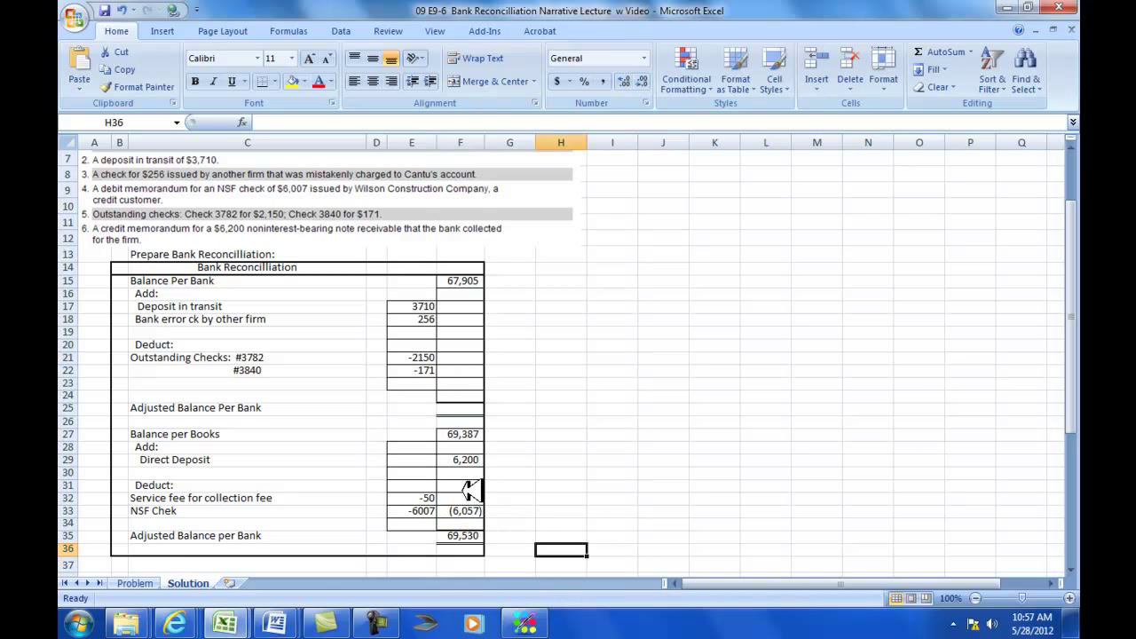
Add bottom borders under E18 and E22, and total the bank additions in F18 with =E17+E18.
left_click(427, 317)
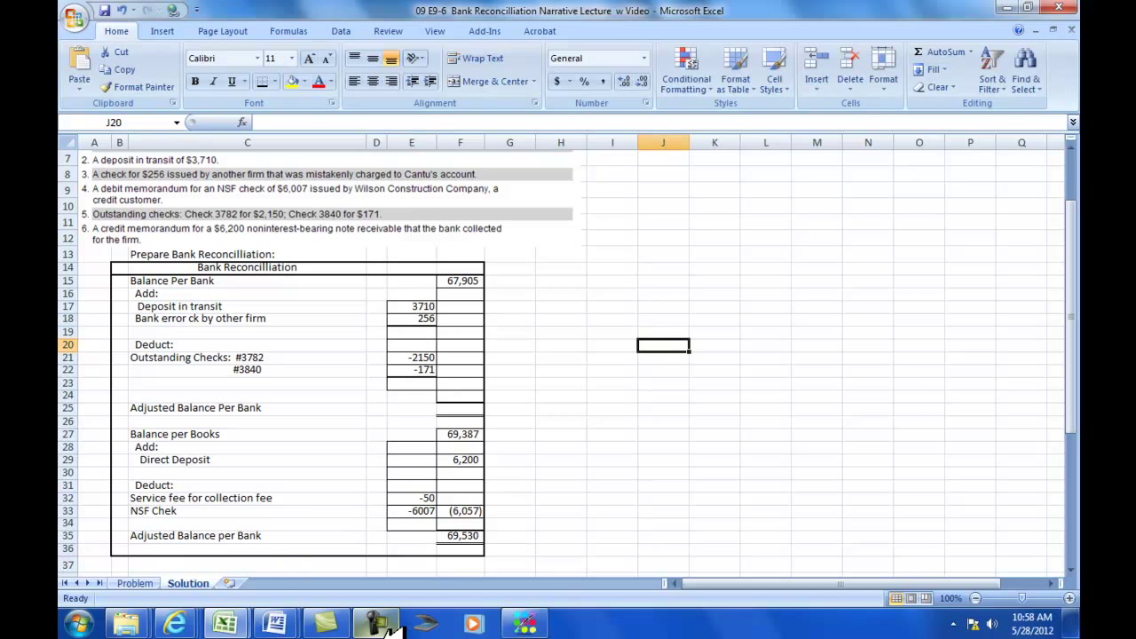
mouse_move(390, 626)
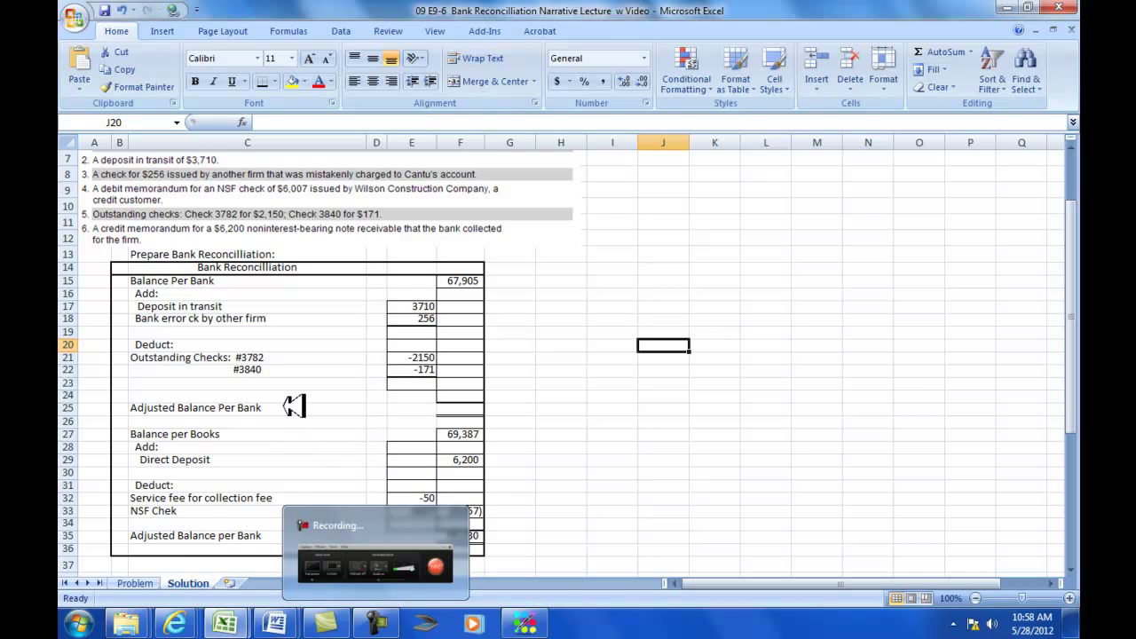
left_click(470, 319)
type("=E17+E18")
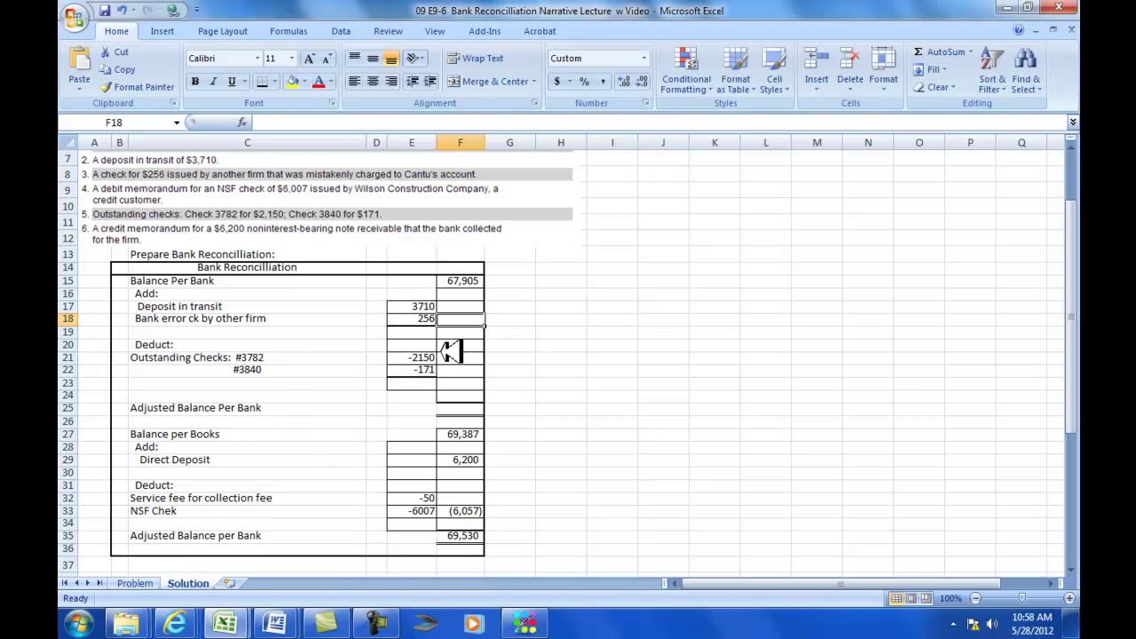
key("Return")
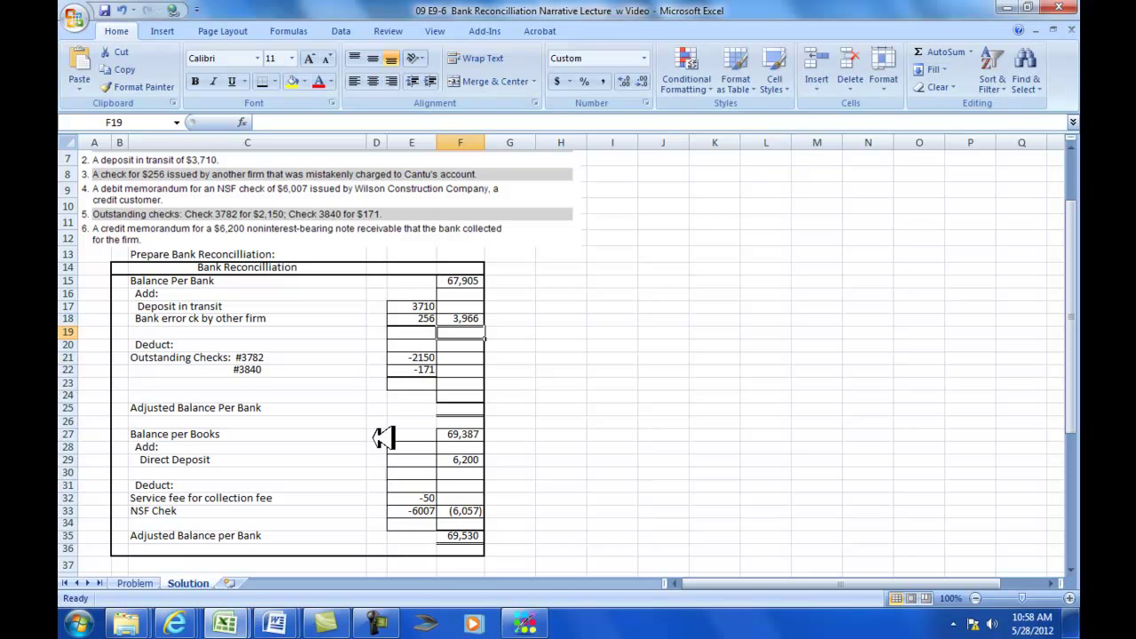
Total the outstanding checks in F22 with =E21+E22.
left_click(478, 372)
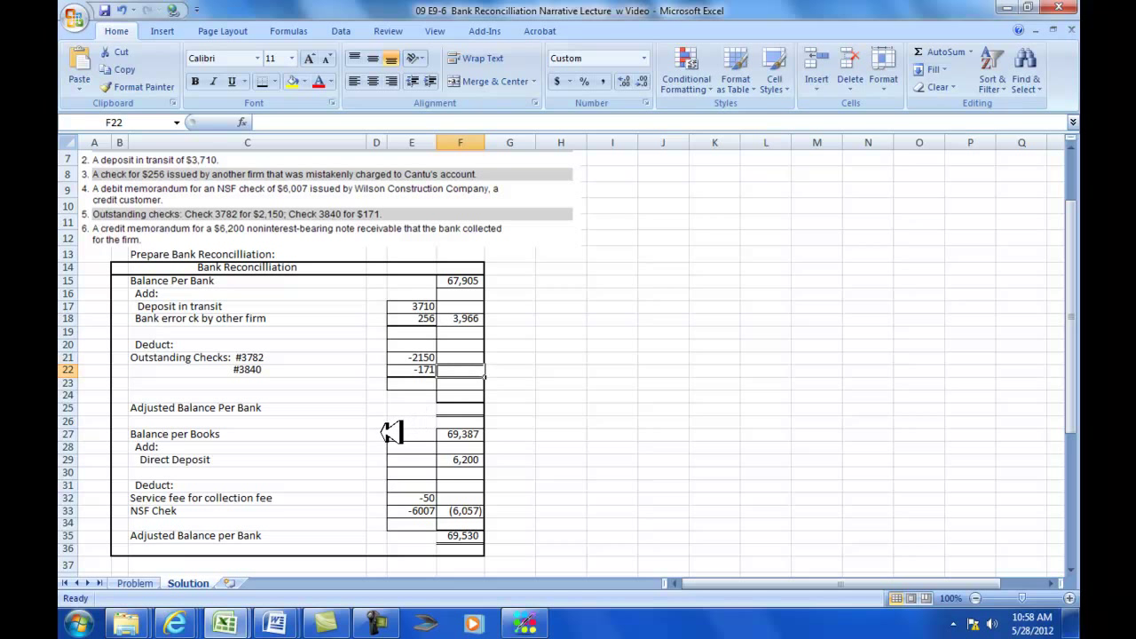
type("=E21+E22")
key("Return")
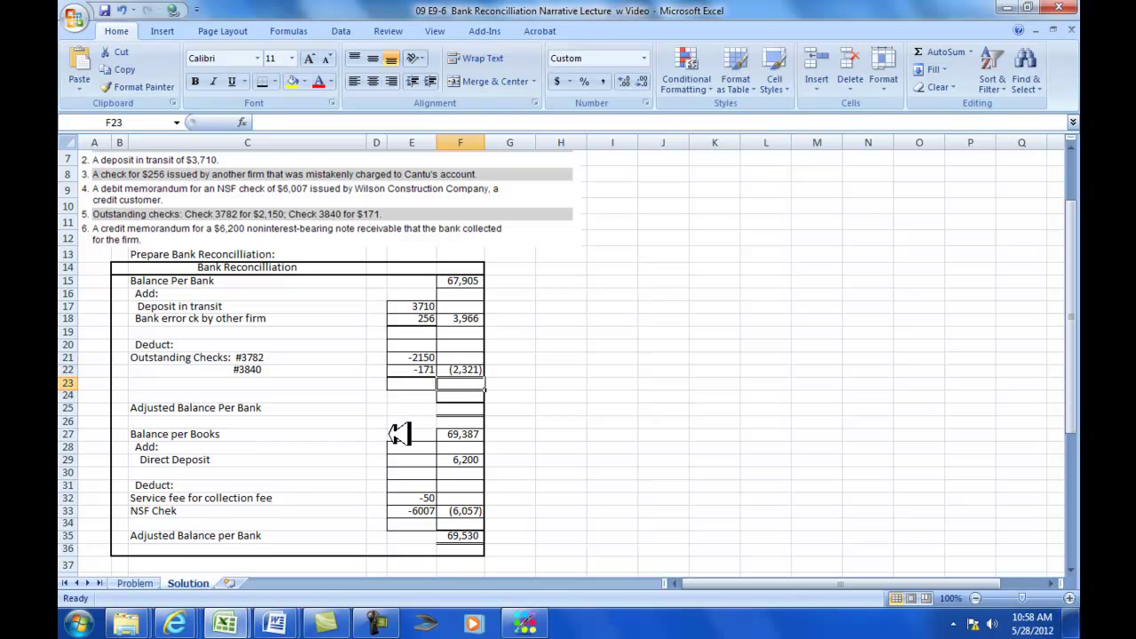
Calculate the adjusted bank balance in F24 by summing F15:F22.
left_click(466, 396)
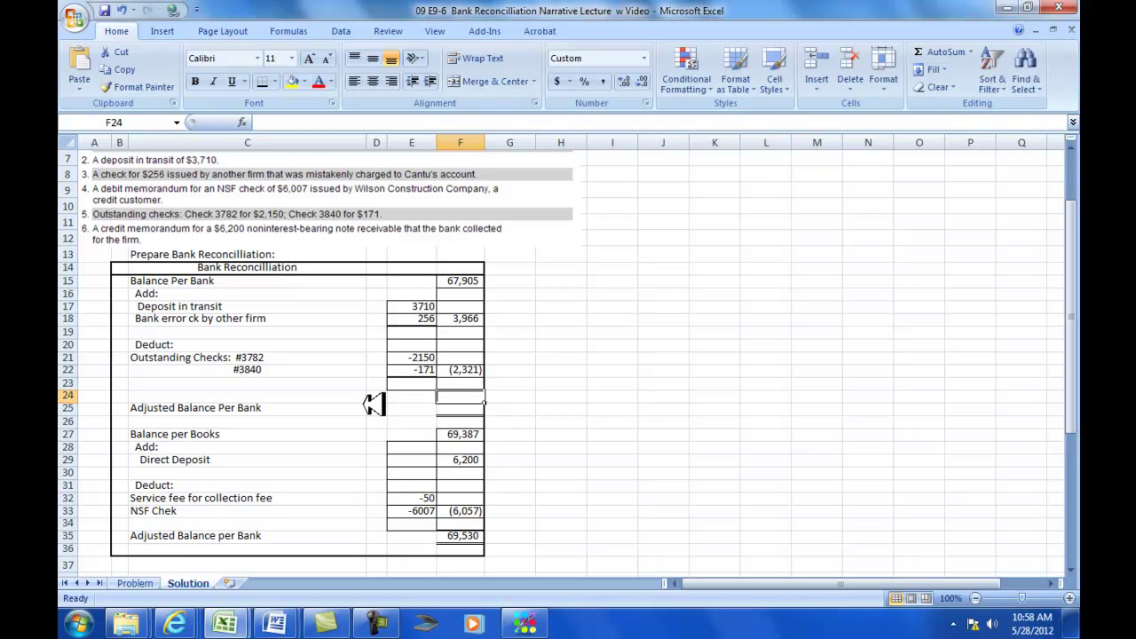
left_click(923, 51)
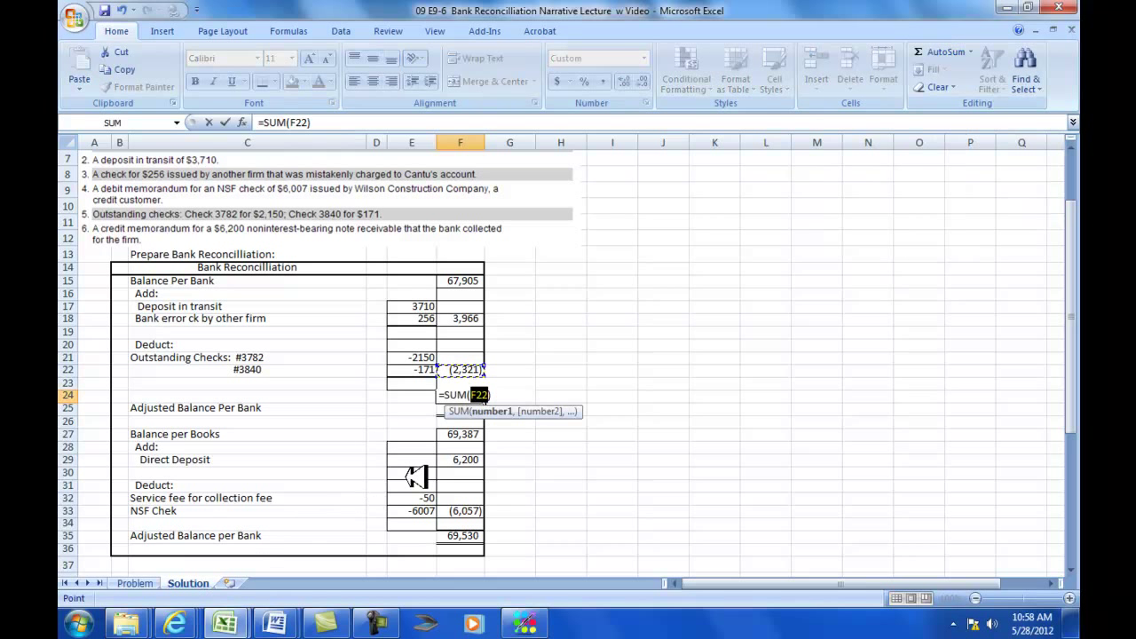
left_click_drag(479, 371, 488, 275)
key("Return")
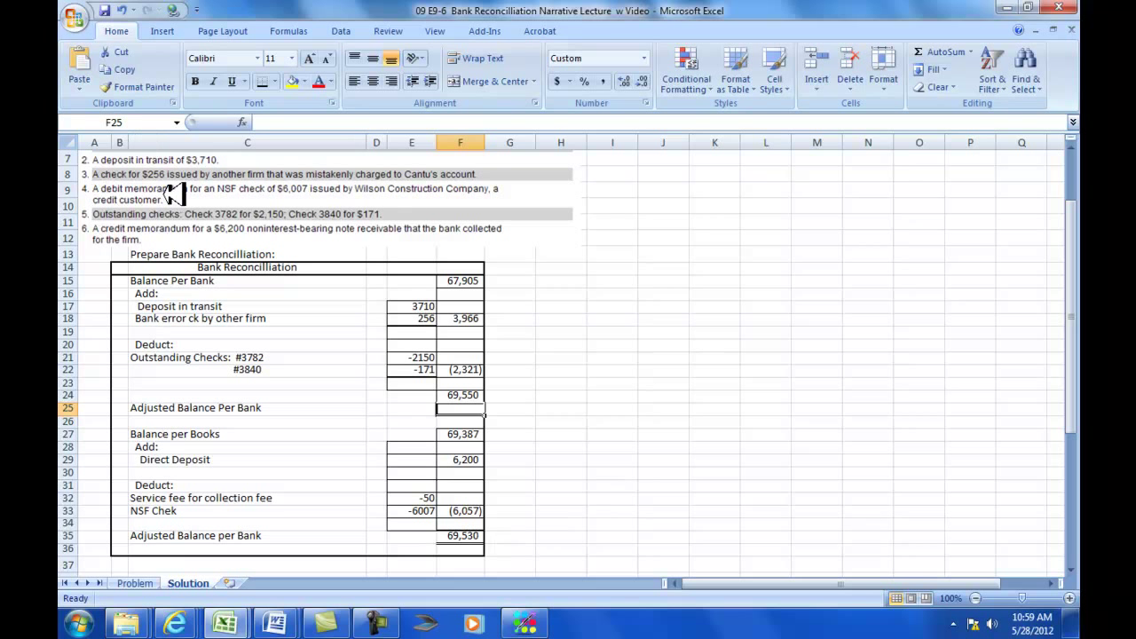
Correct the service fee for collection fee in E32 to -30.
scroll(175, 192, "up", 1)
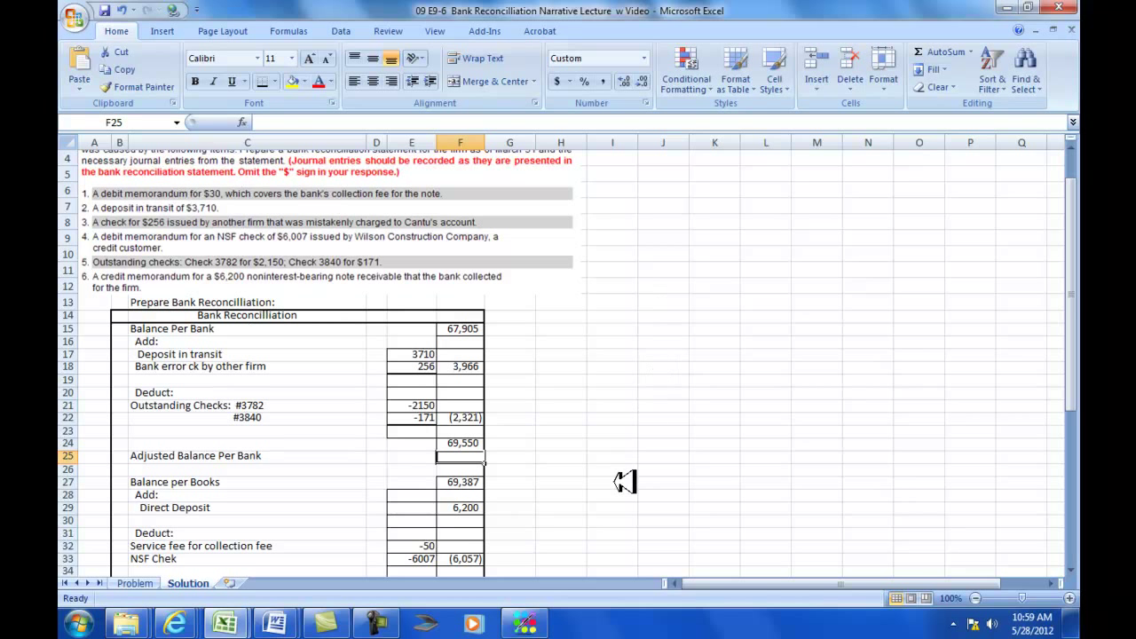
left_click(432, 545)
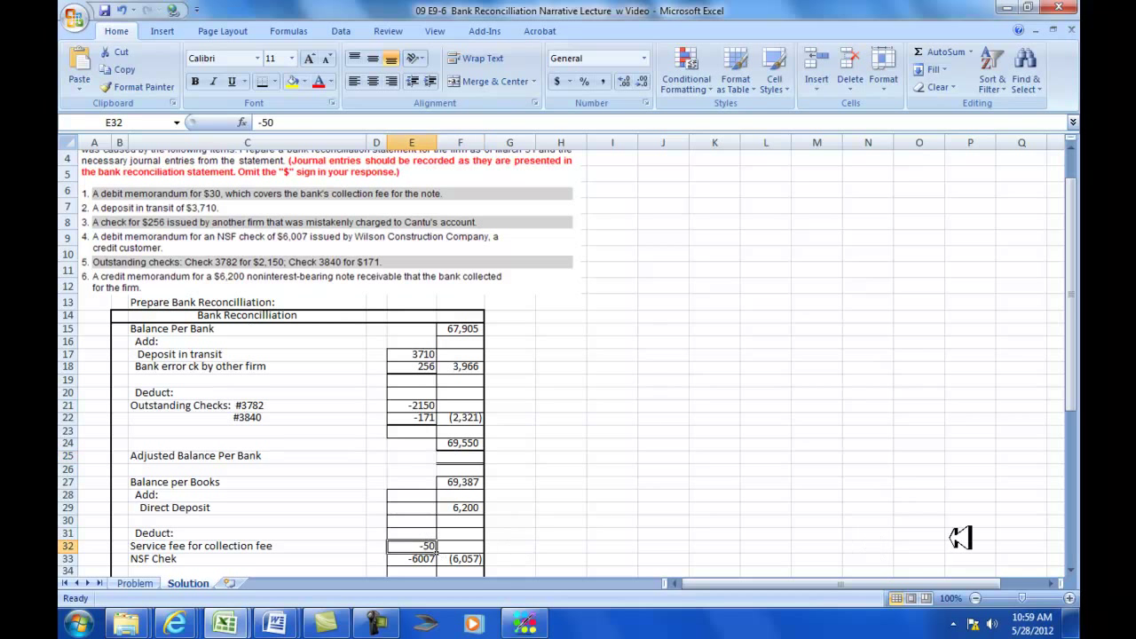
type("-")
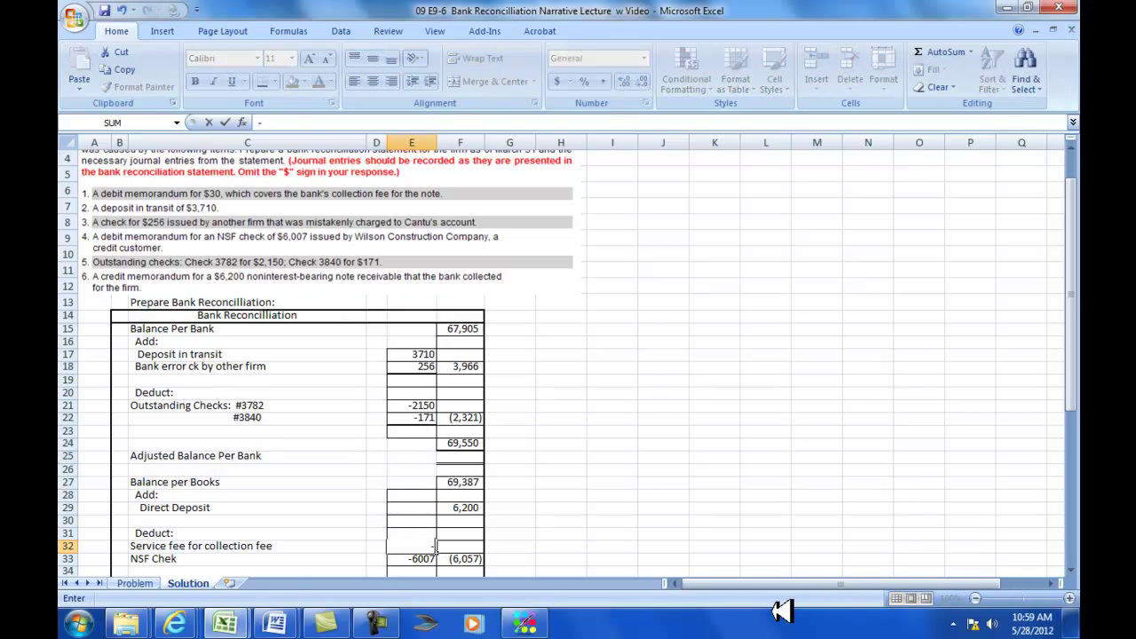
key("Return")
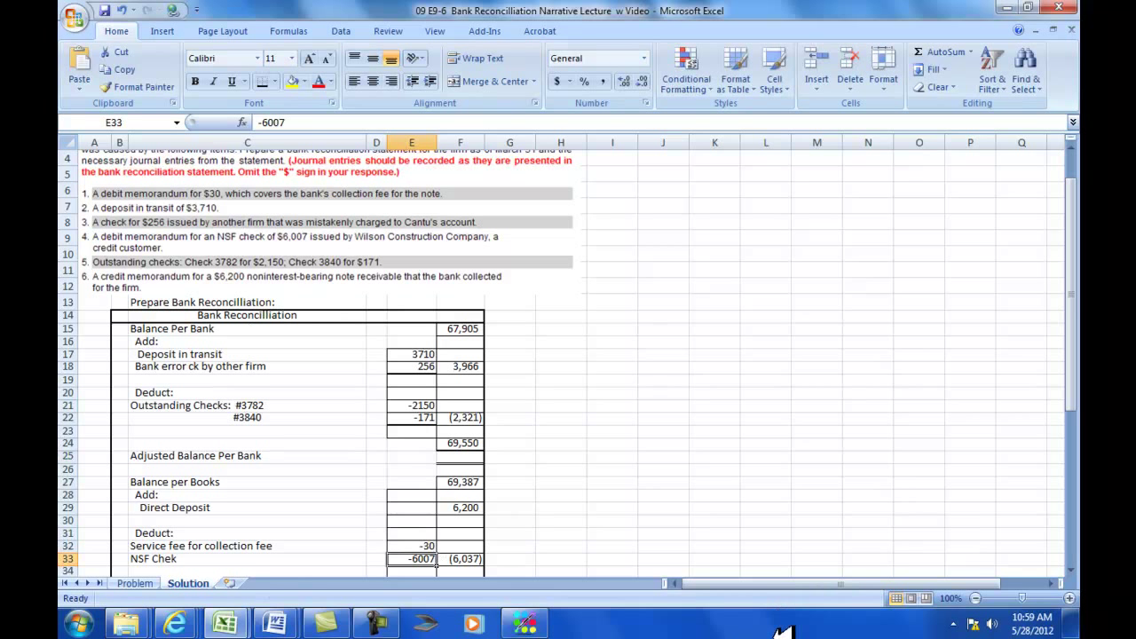
scroll(856, 468, "down", 1)
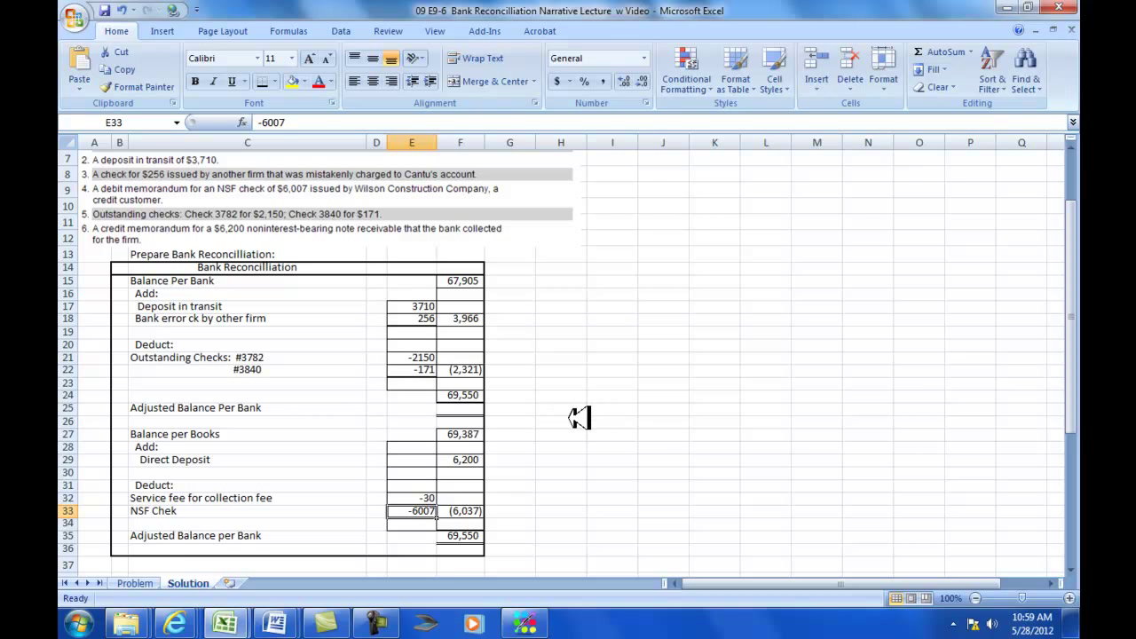
Move the adjusted bank balance formula from F24 to F25, beside its Adjusted Balance Per Bank label.
left_click(158, 407)
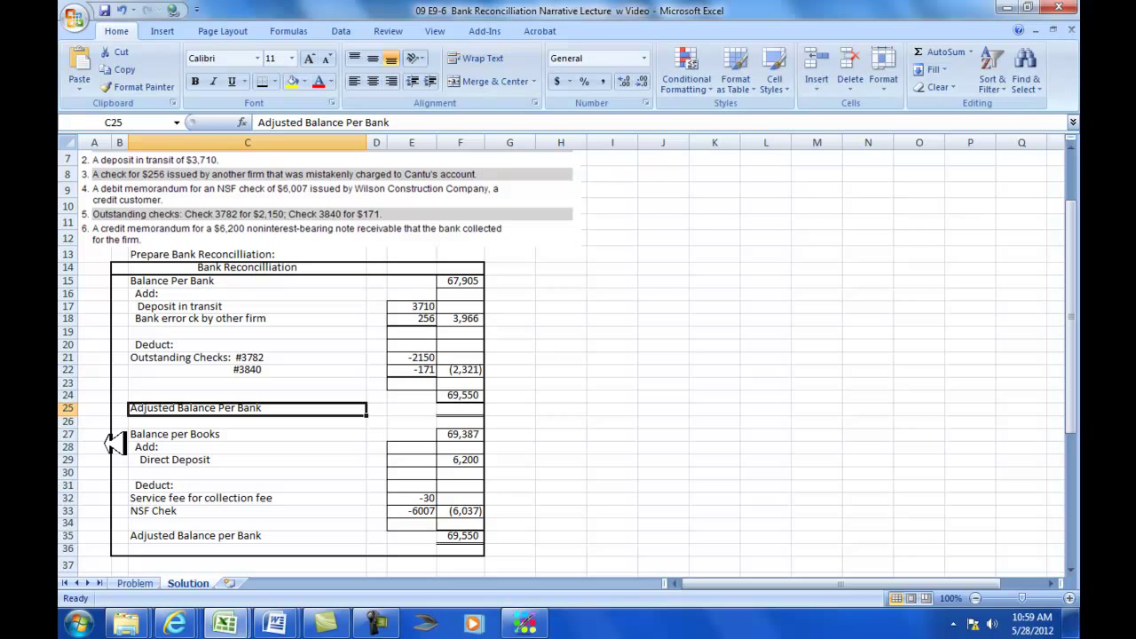
left_click(469, 394)
key("ctrl+x")
key("Down")
key("ctrl+v")
left_click(886, 424)
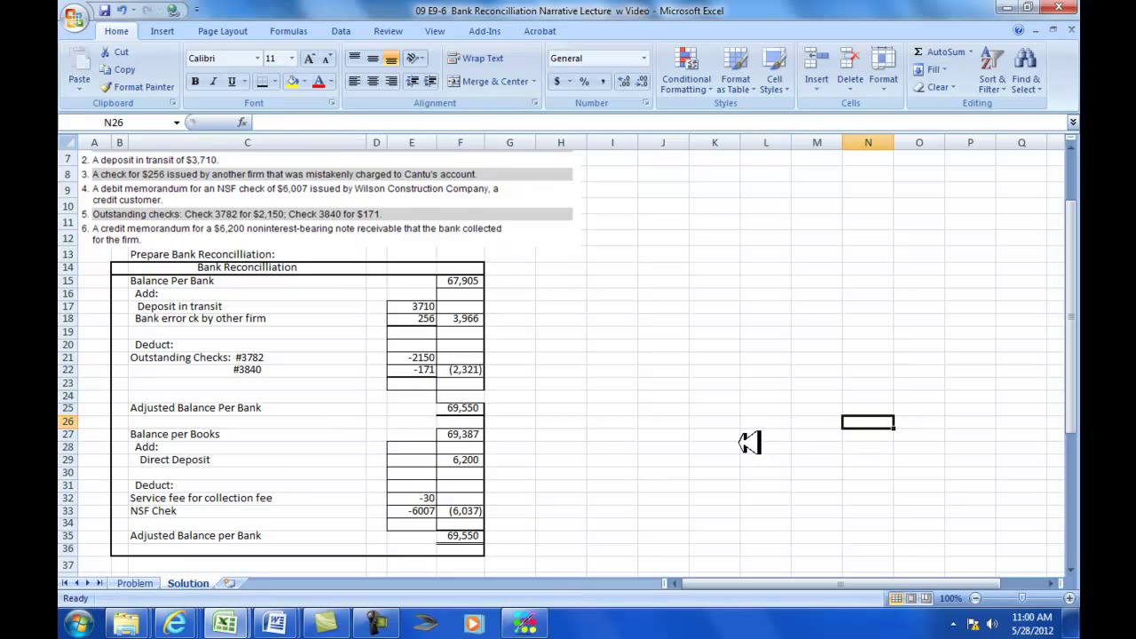
Date the first General Journal entry with 2010 in A43, March in A44 and 31 in B44.
scroll(769, 430, "down", 3)
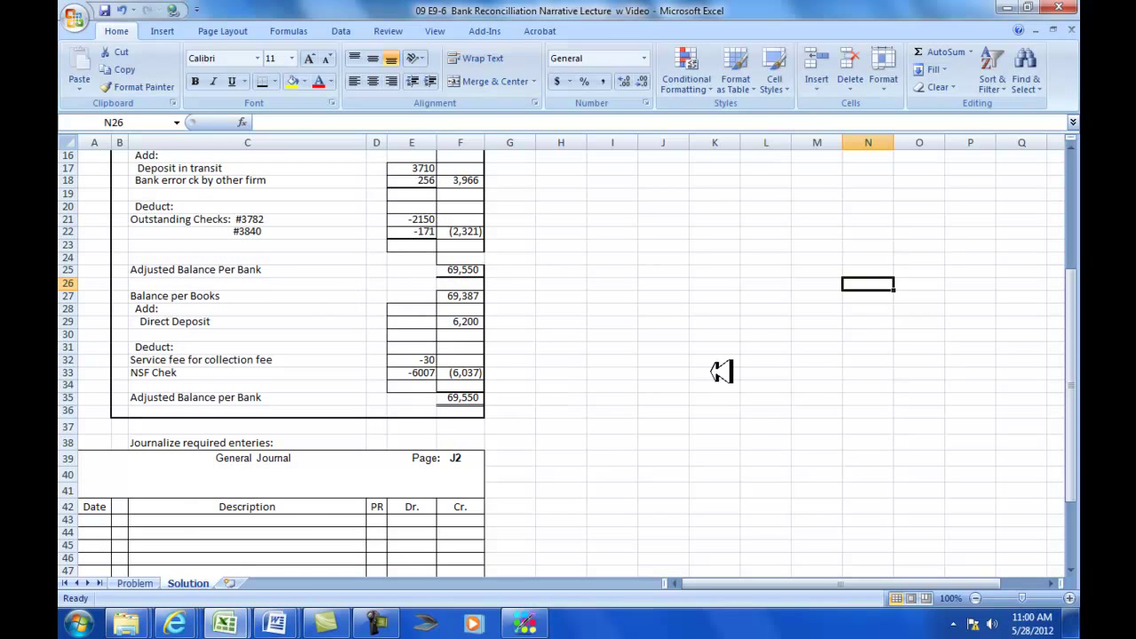
scroll(722, 372, "up", 3)
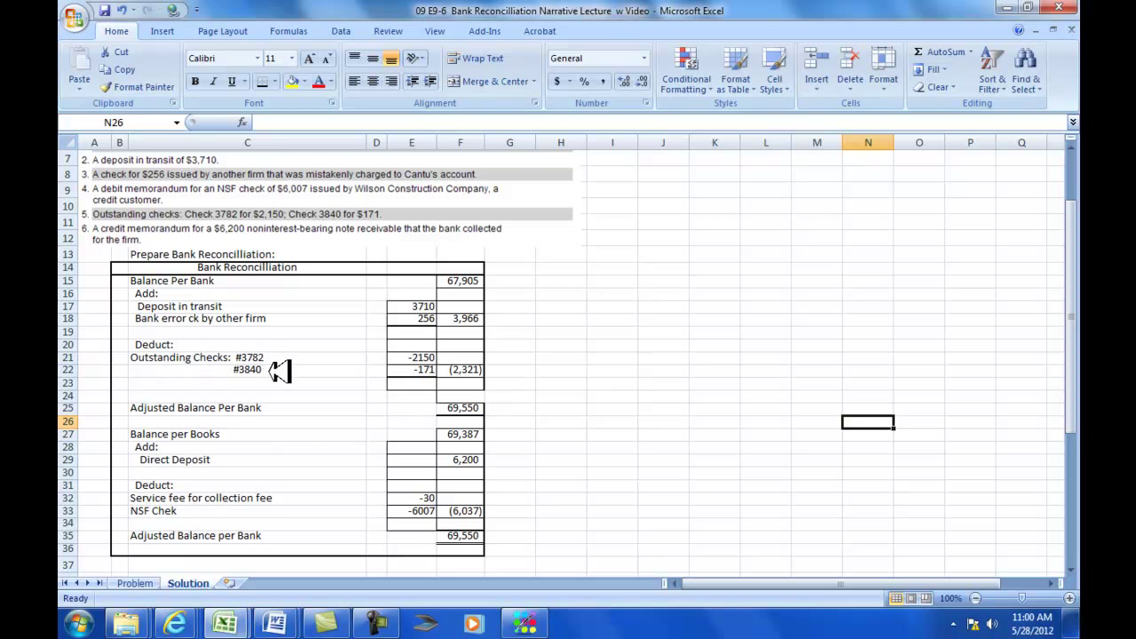
scroll(635, 438, "down", 2)
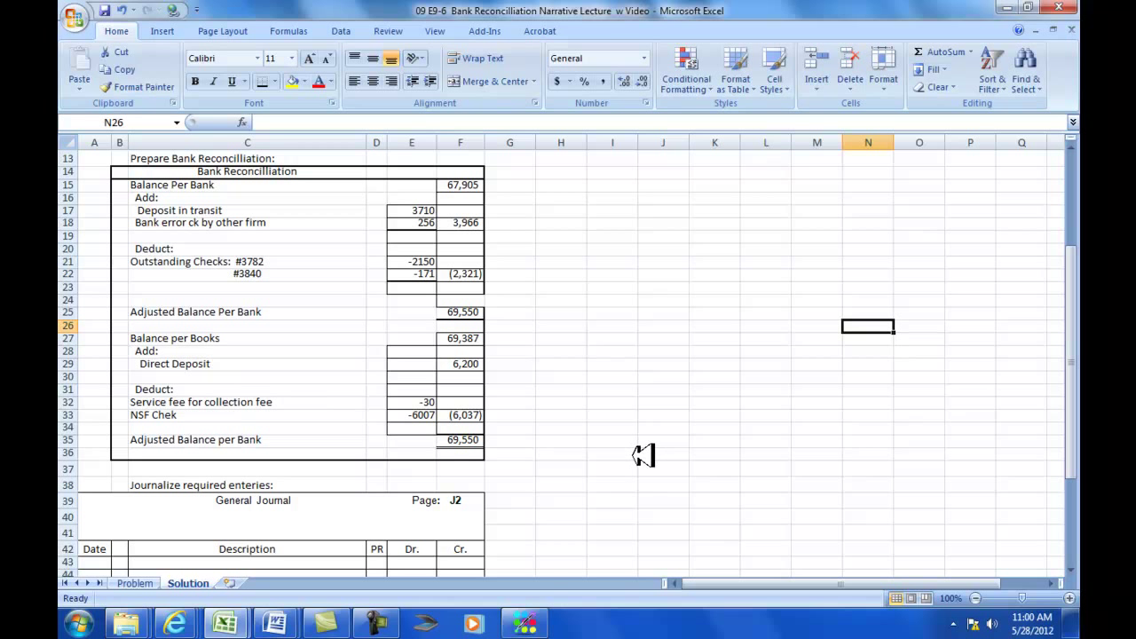
scroll(643, 454, "down", 3)
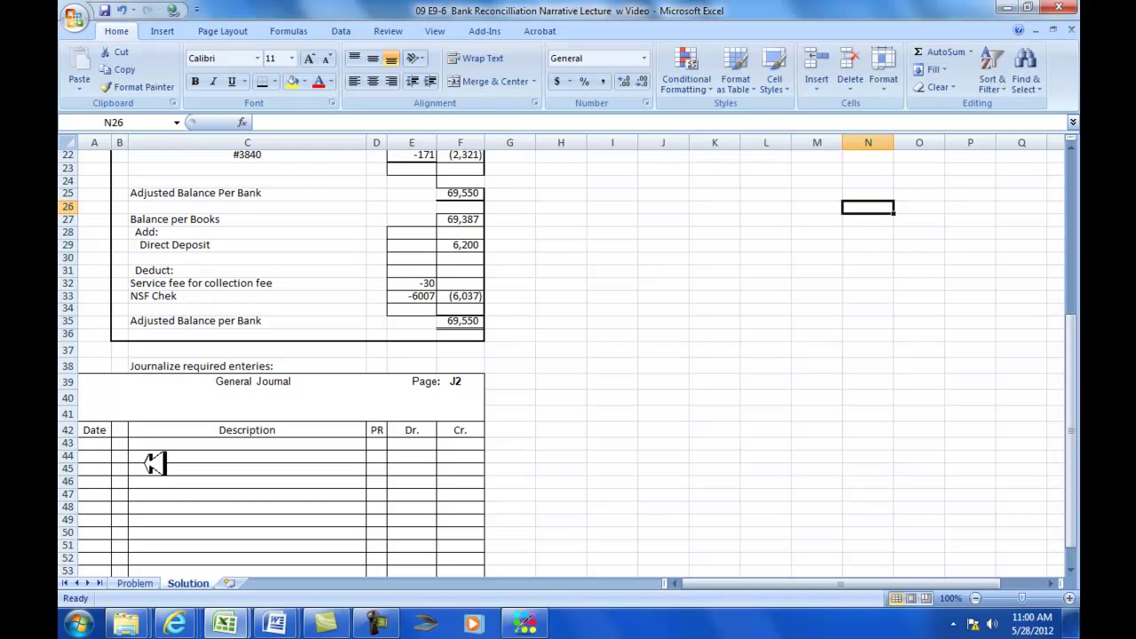
scroll(687, 454, "up", 4)
scroll(568, 533, "down", 3)
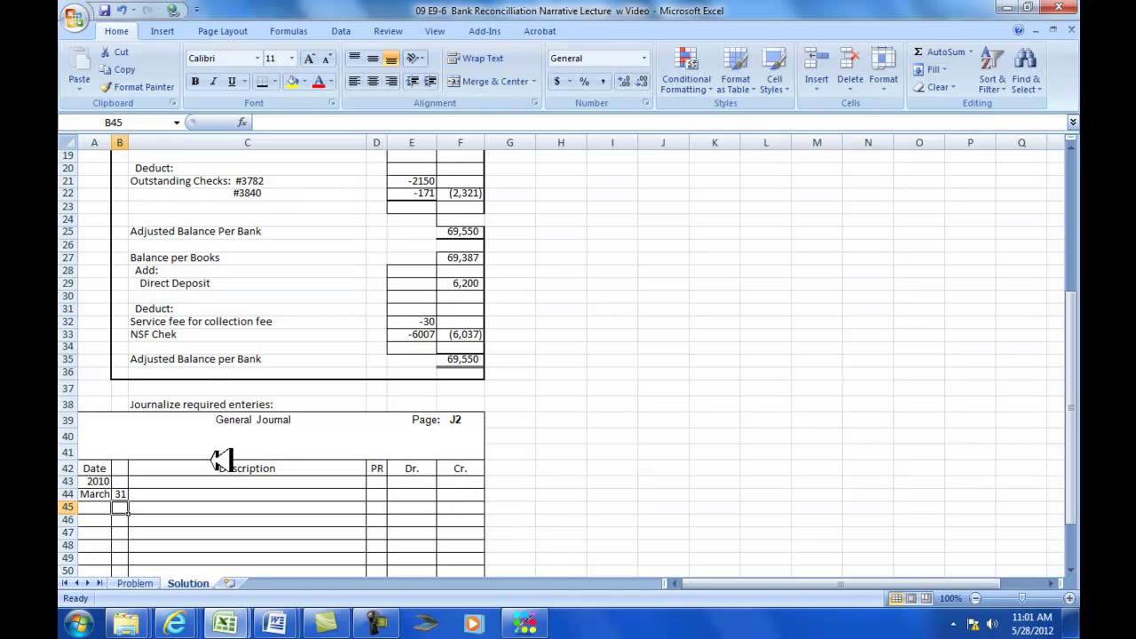
Record the direct deposit's debit in row 44 of the journal as Cash for 6200.
scroll(174, 493, "up", 1)
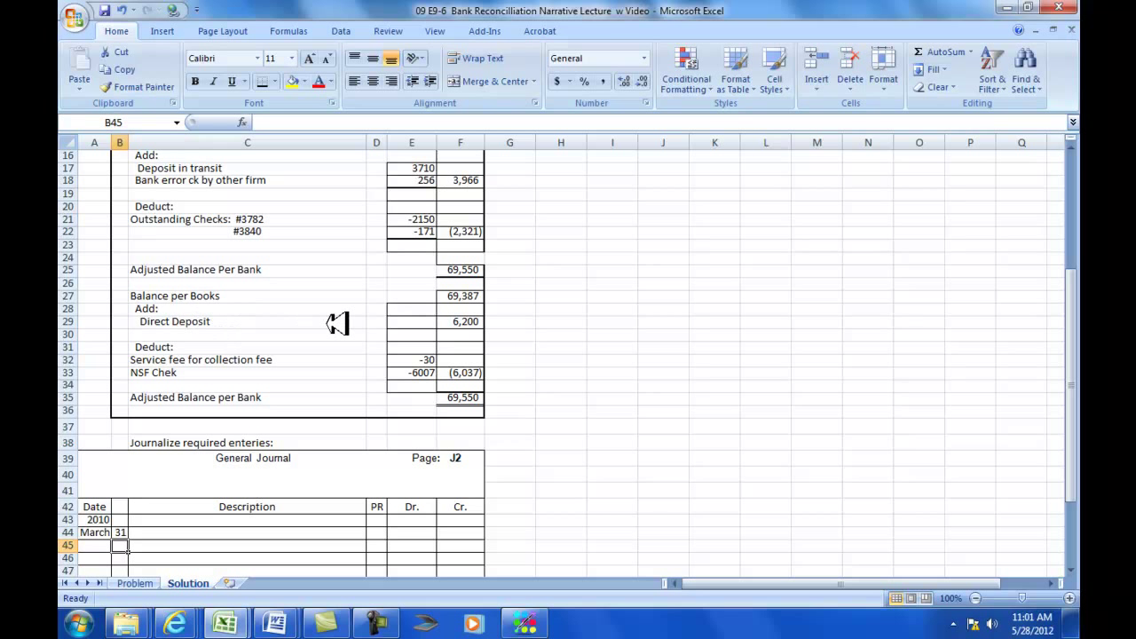
left_click(171, 535)
type("Cas")
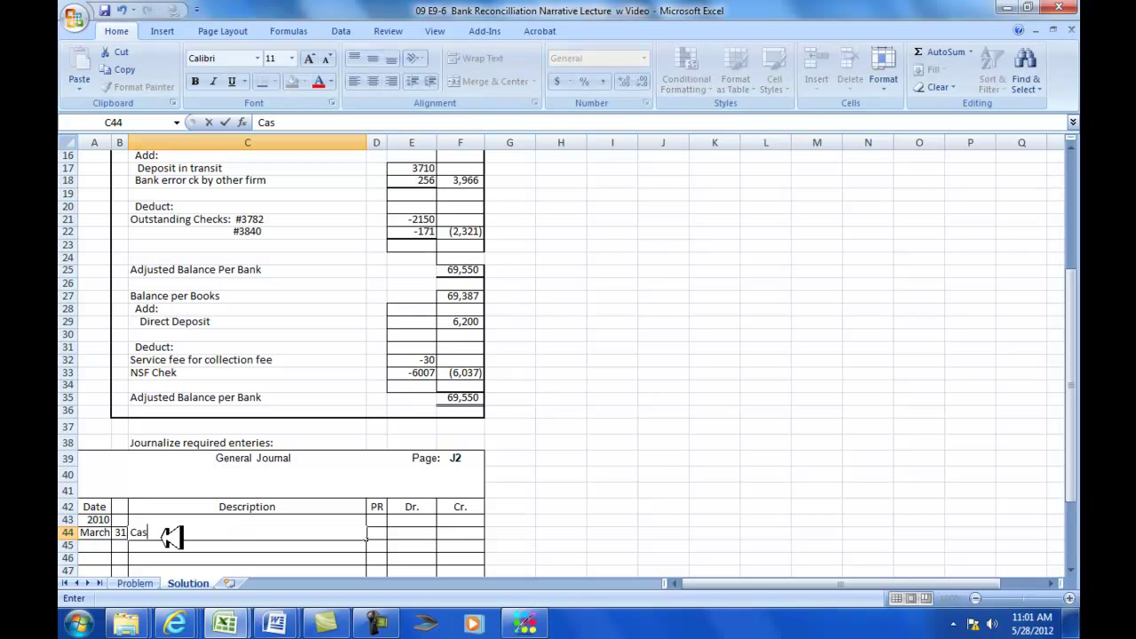
key("Tab")
key("Tab")
type("6")
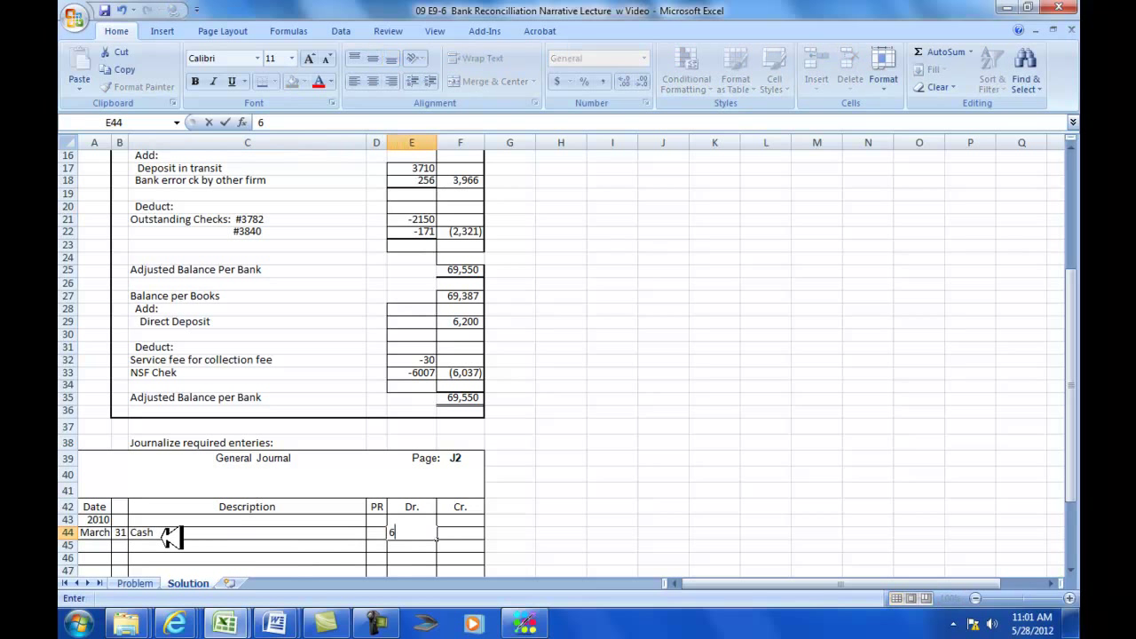
key("Return")
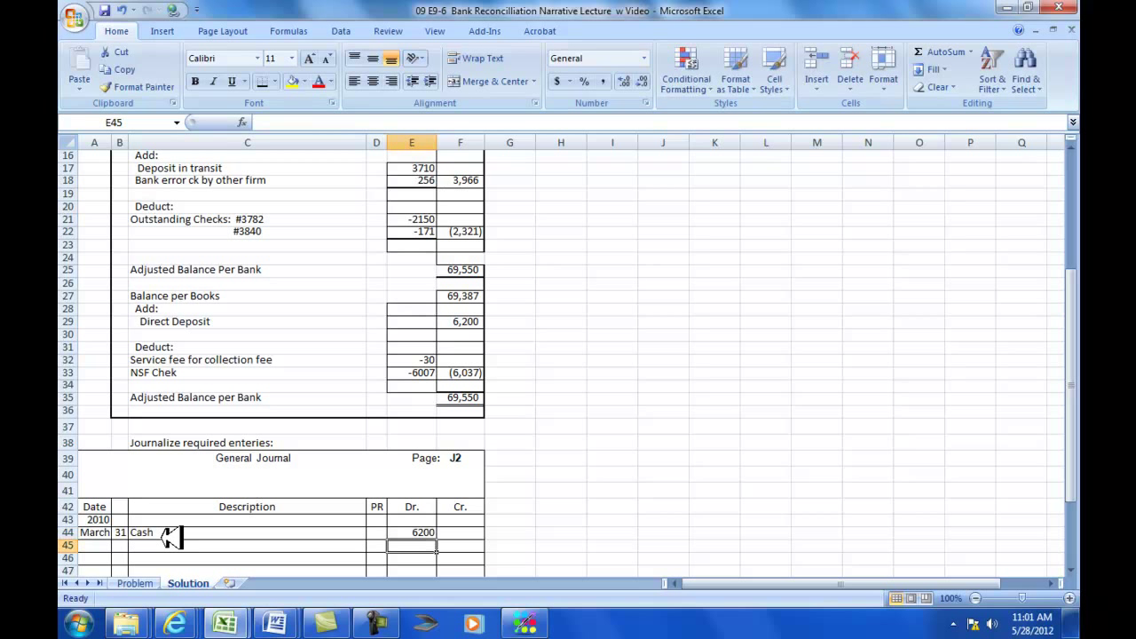
Credit "Accounts Receivable / customer name" for 6200 in row 45 and add the explanation "Direct deposit by customer" in C46.
key("Right")
type("62")
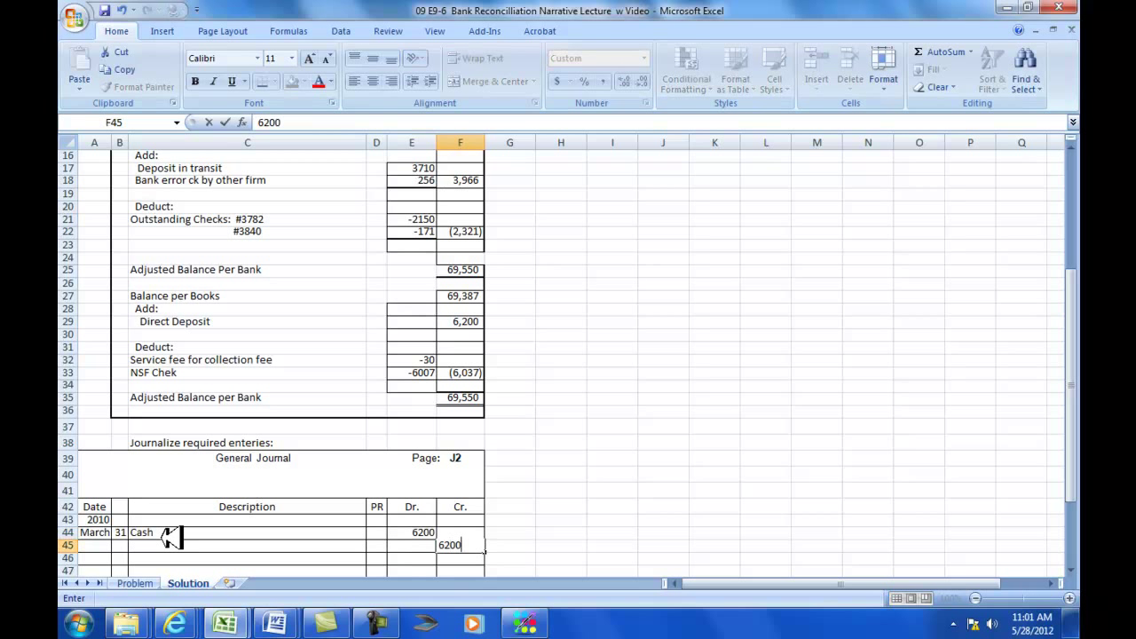
key("Left")
key("Left")
key("Left")
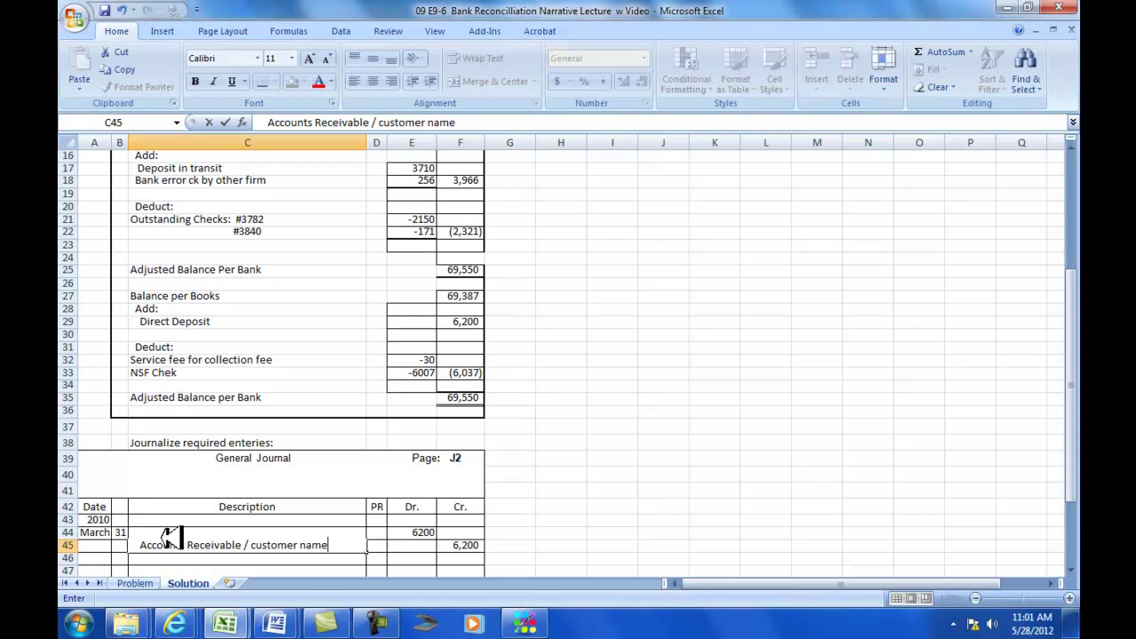
key("Return")
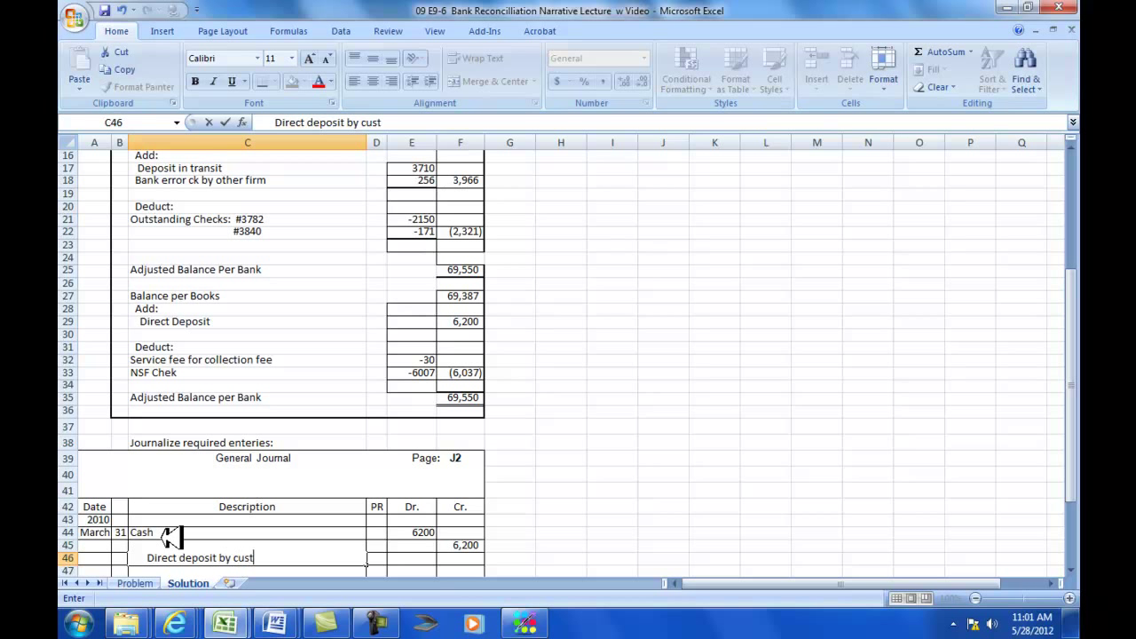
key("Return")
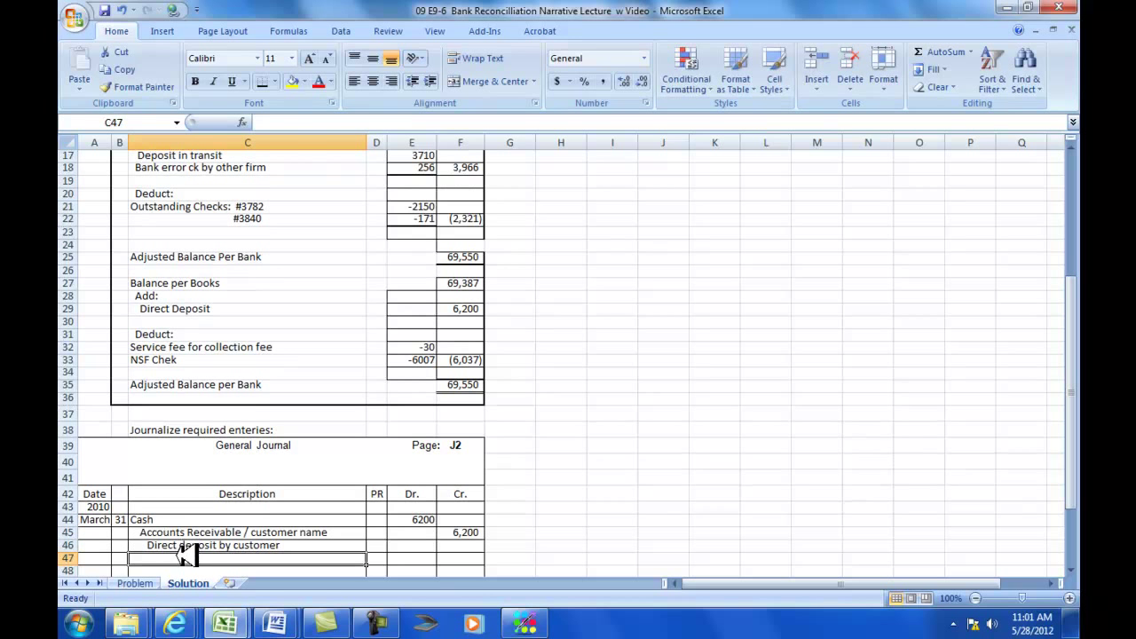
Highlight the book-side reconciling items in yellow: the direct deposit in C29:F29 and the fee and NSF check in C32:E33.
scroll(239, 459, "up", 3)
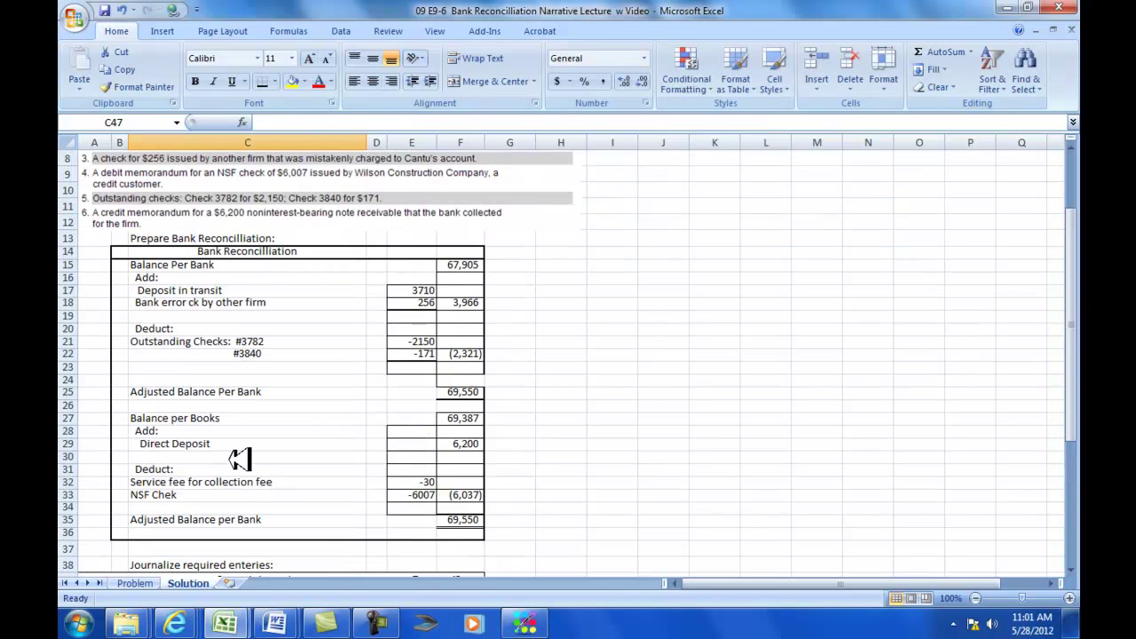
left_click(173, 443)
left_click_drag(396, 448, 466, 445)
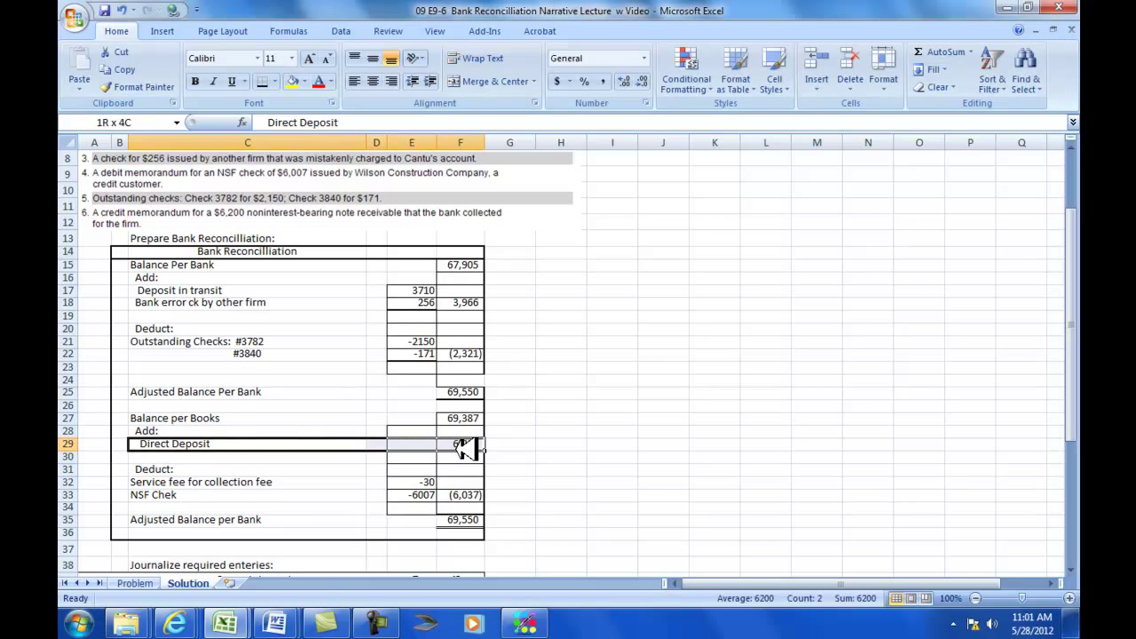
left_click(293, 80)
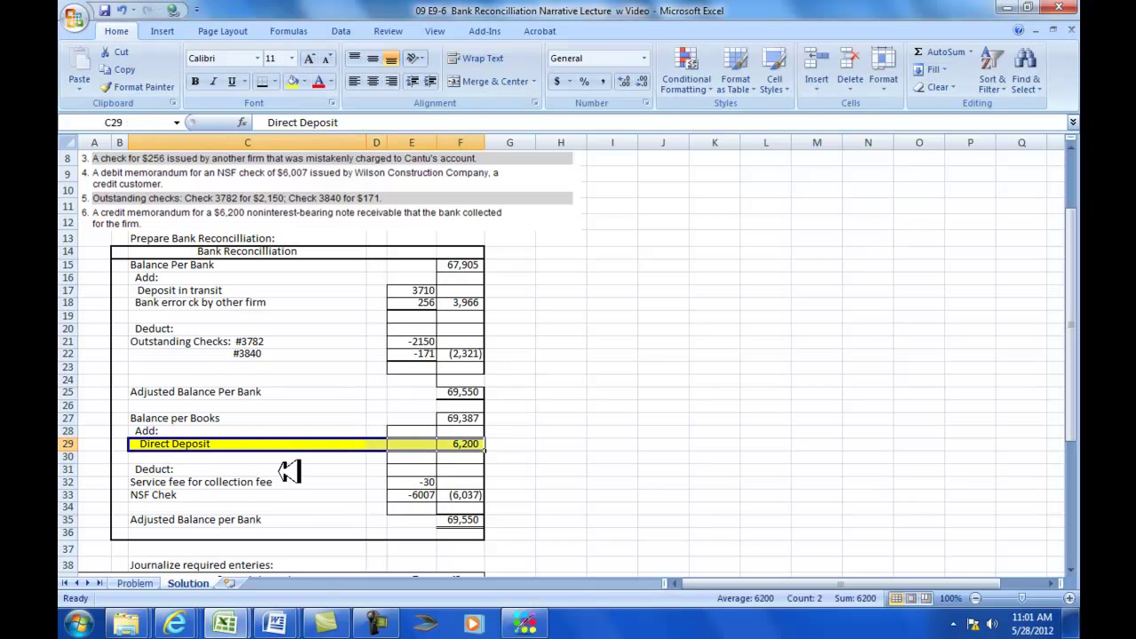
left_click(153, 483)
left_click_drag(153, 484, 426, 497)
left_click(293, 81)
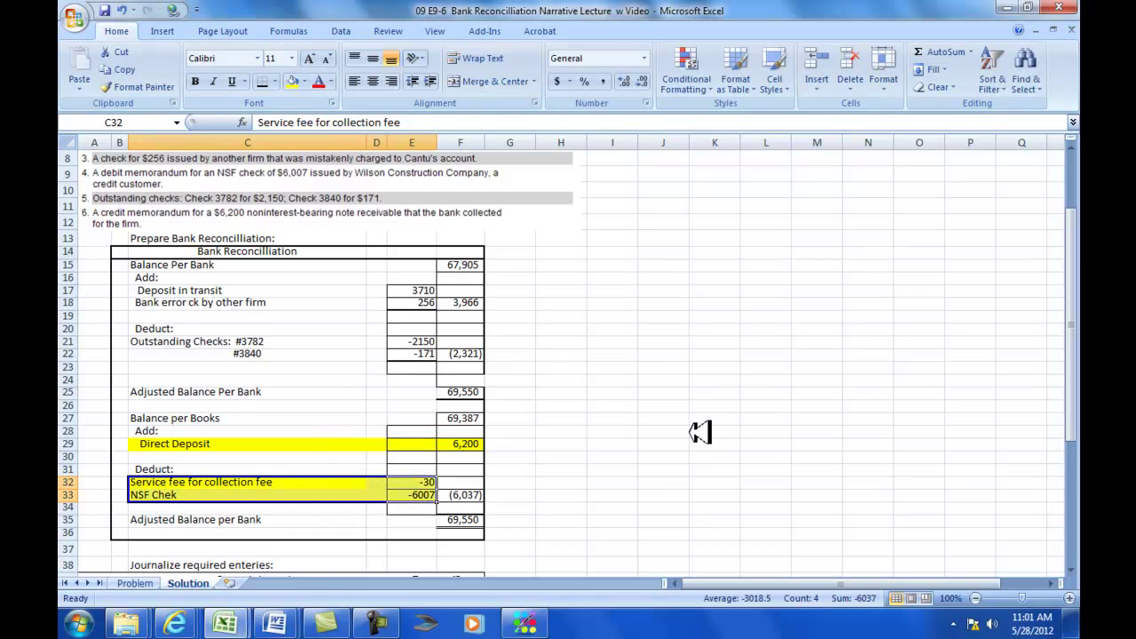
Start the collection fee entry in journal row 48: date it 31 and debit Misc Expense for 30.
scroll(701, 435, "down", 3)
scroll(701, 435, "down", 2)
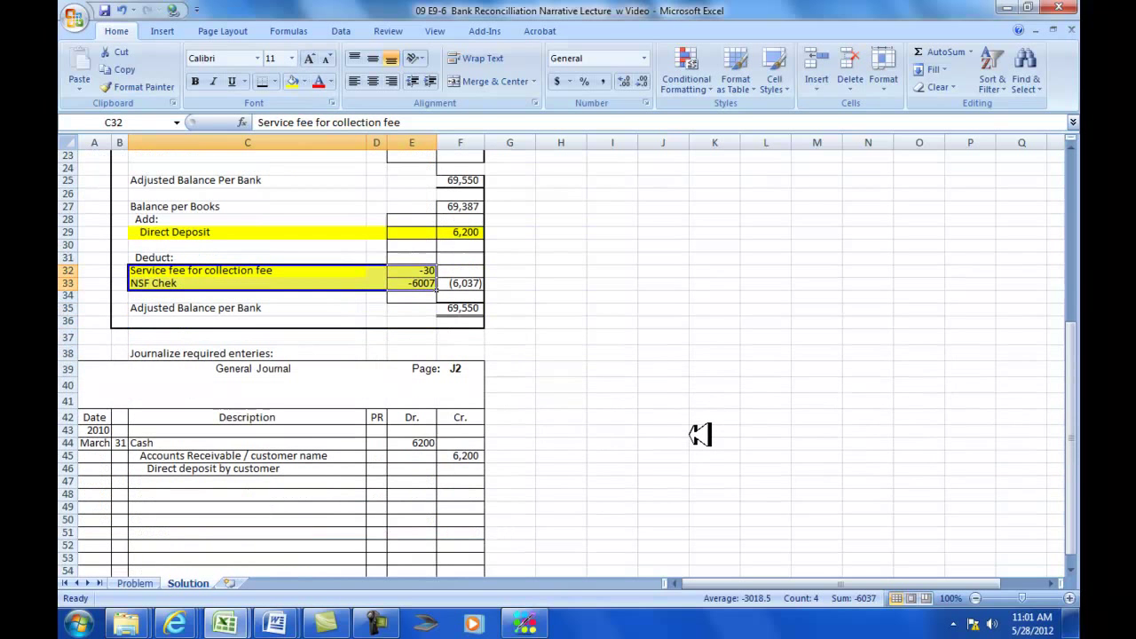
left_click(121, 494)
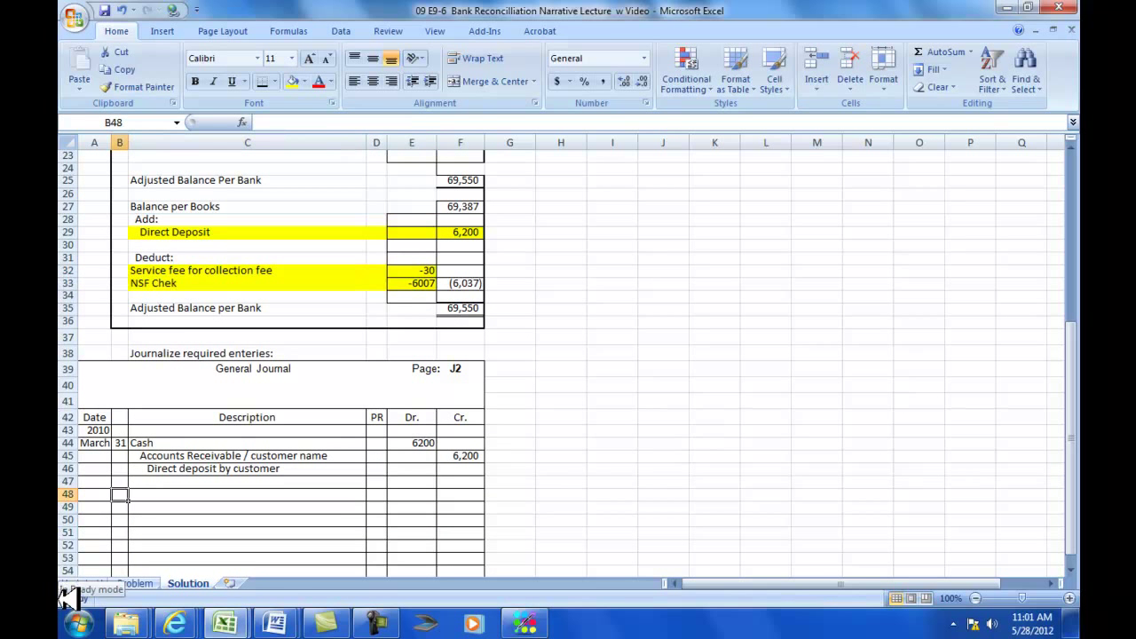
type("31")
key("Tab")
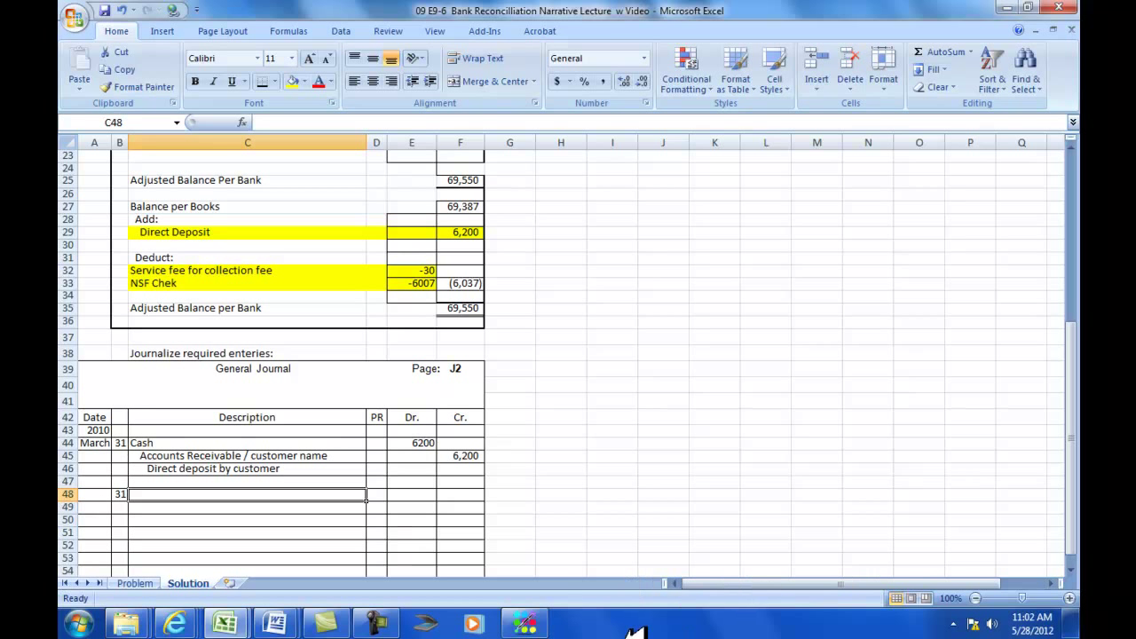
mouse_move(548, 626)
type("Misc Exp")
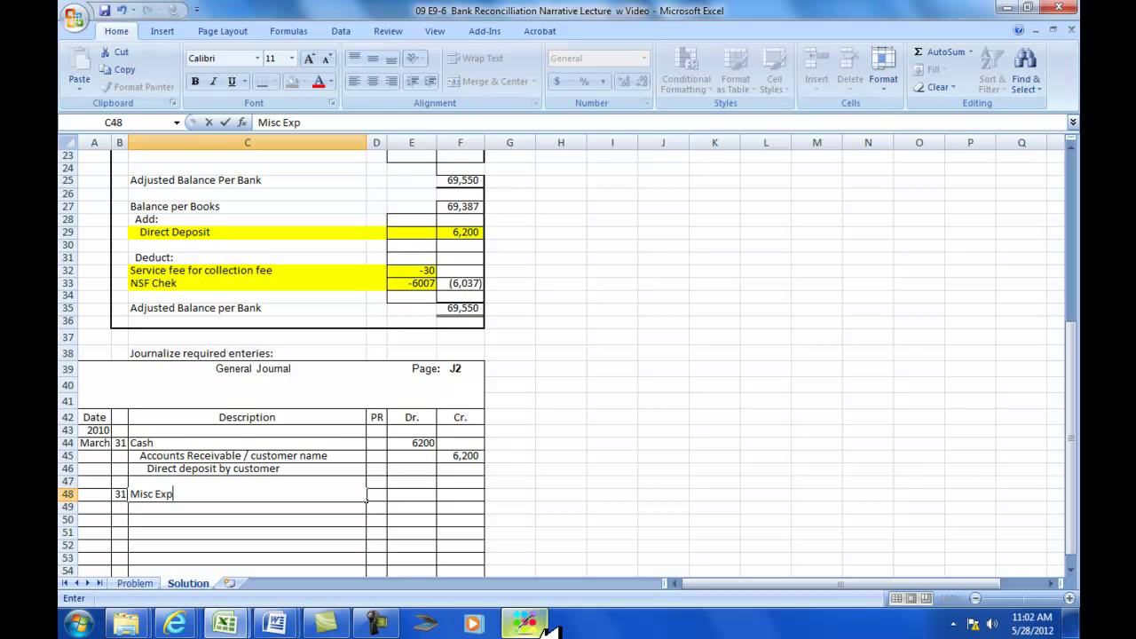
type("ense")
key("Tab")
key("Tab")
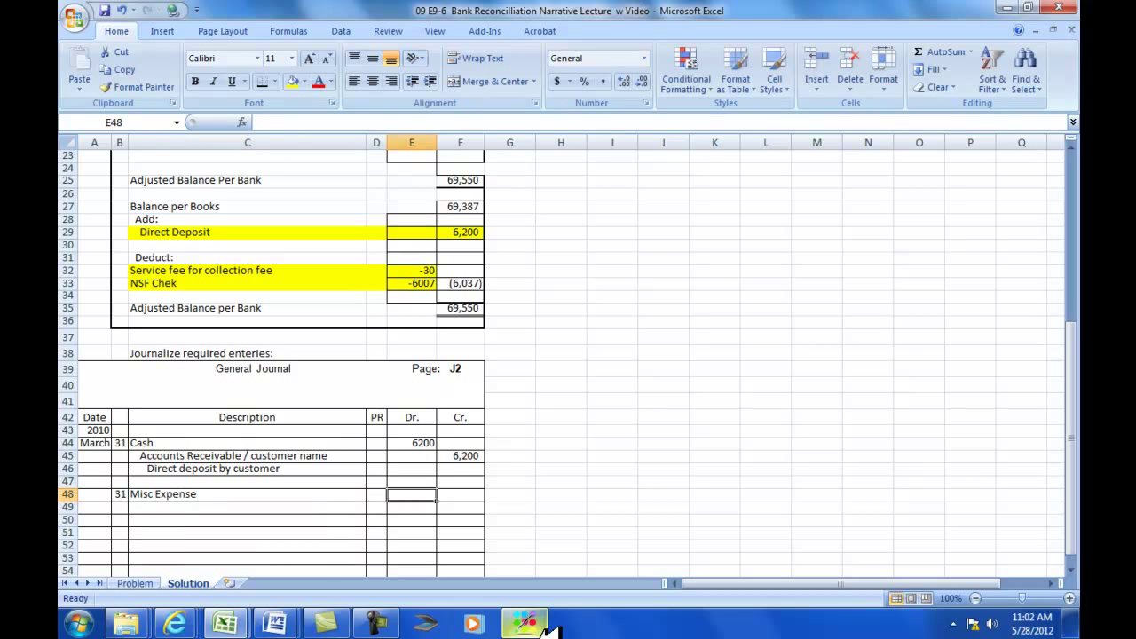
type("30")
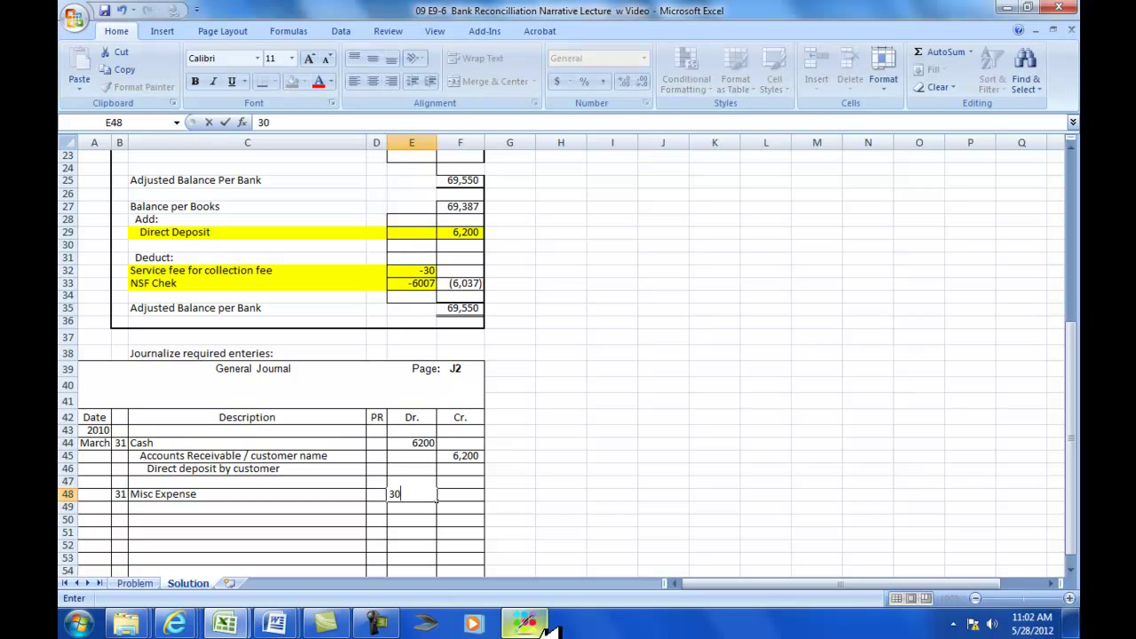
key("Return")
Credit Cash for 30 in row 49 and add the explanation "Bank collection service fee" in C50.
key("Tab")
type("30")
key("Left")
key("Left")
key("Left")
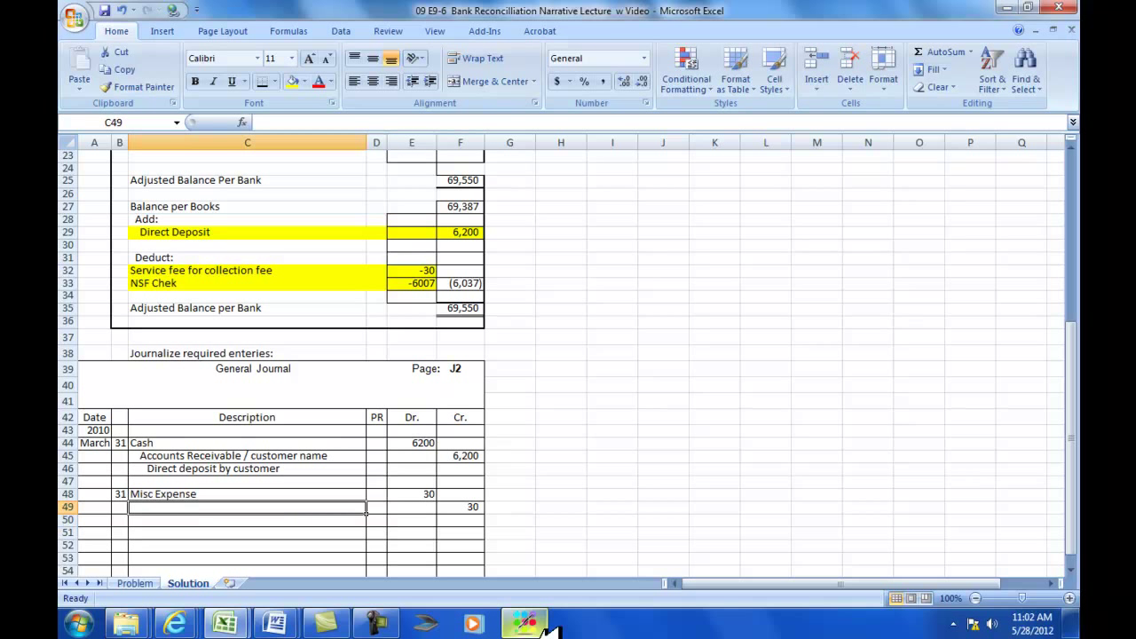
type("Cash")
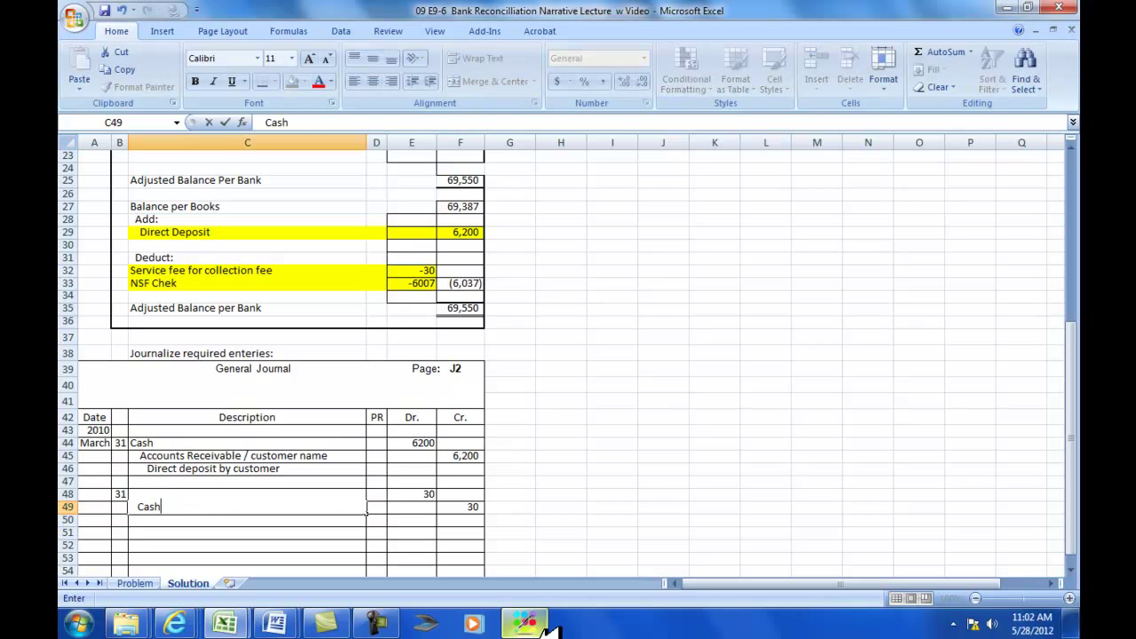
key("Escape")
key("Down")
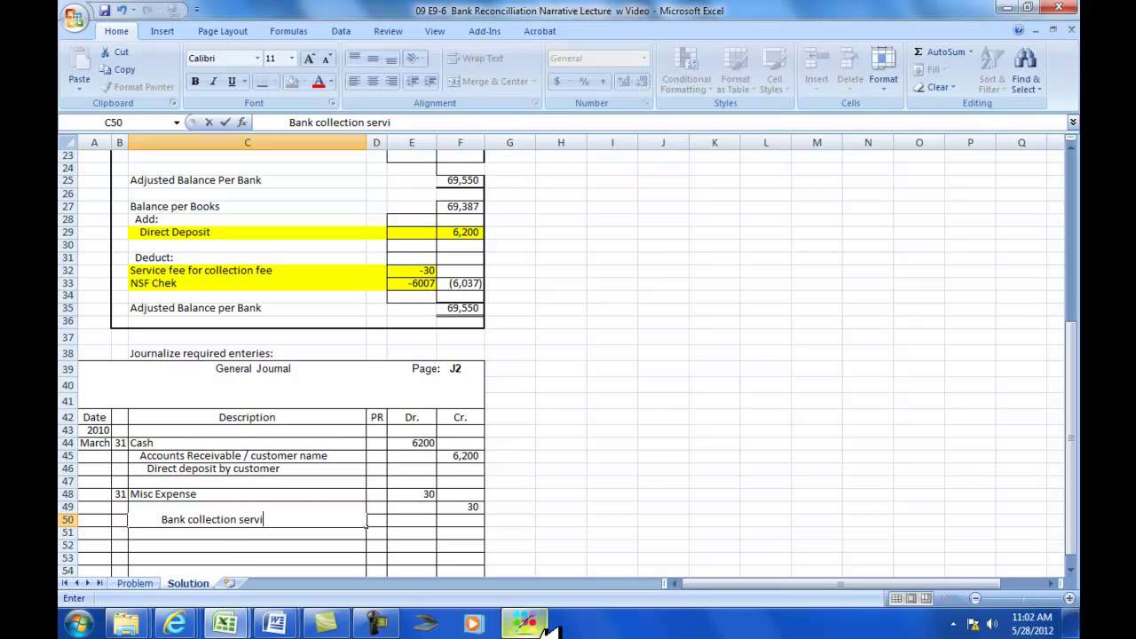
key("Return")
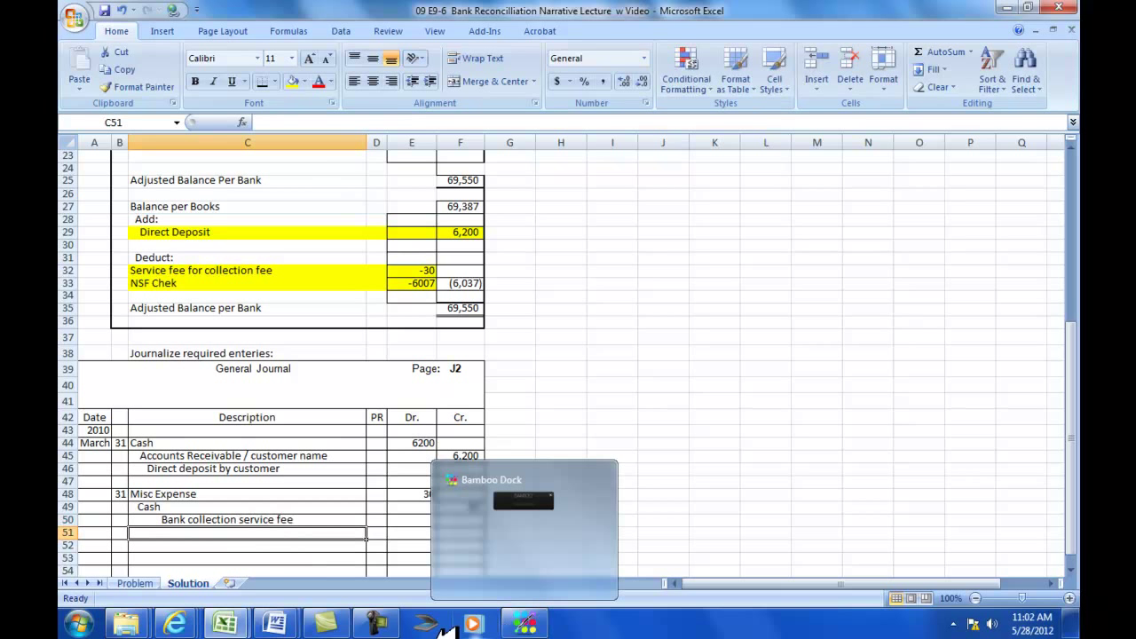
left_click(613, 484)
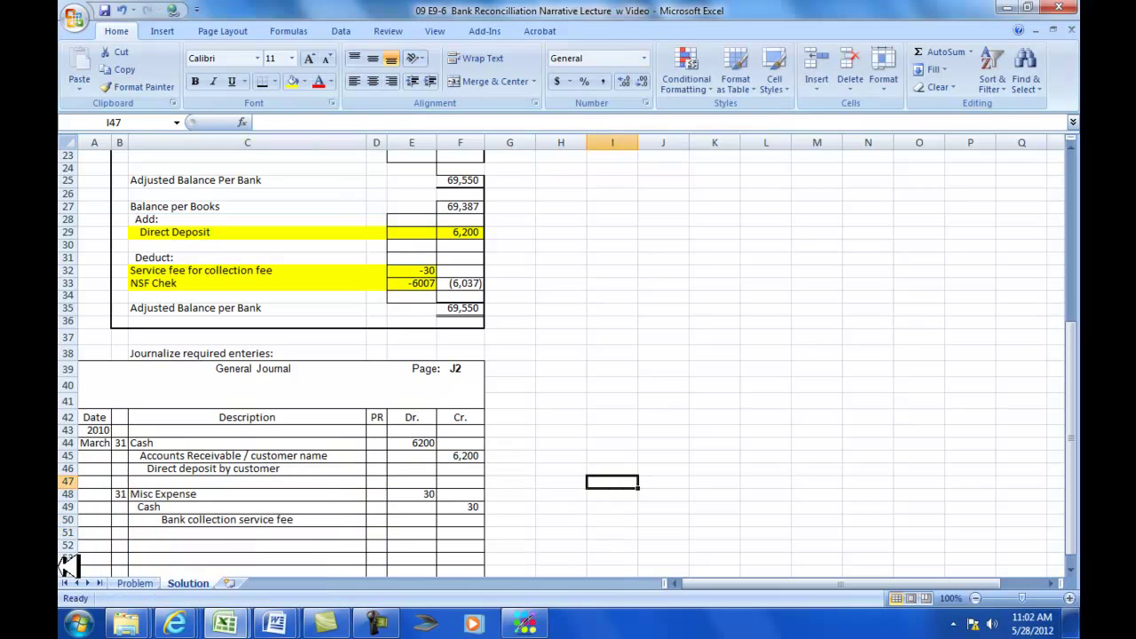
Enter 30 in B52 as the day of the third General Journal entry.
left_click(129, 545)
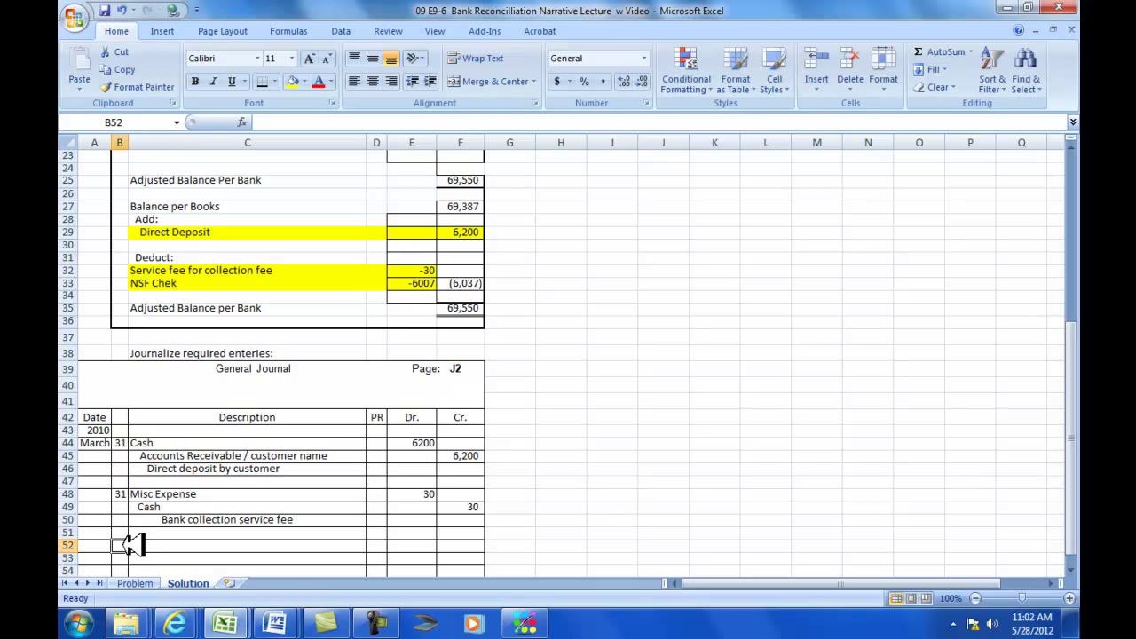
type("30")
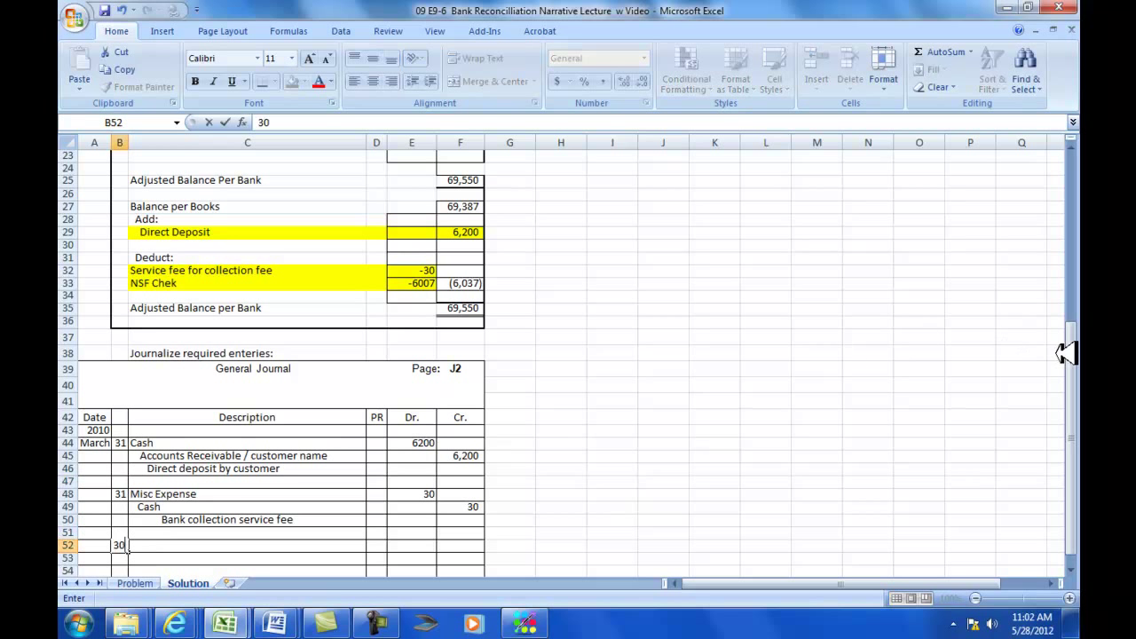
left_click_drag(1069, 353, 1071, 395)
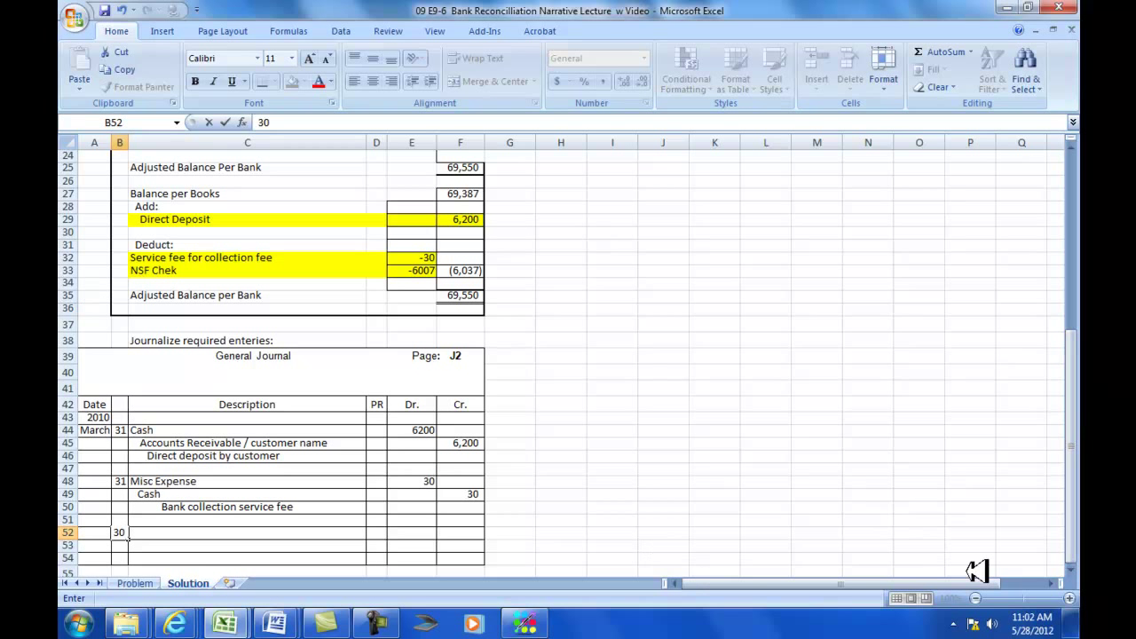
left_click(152, 534)
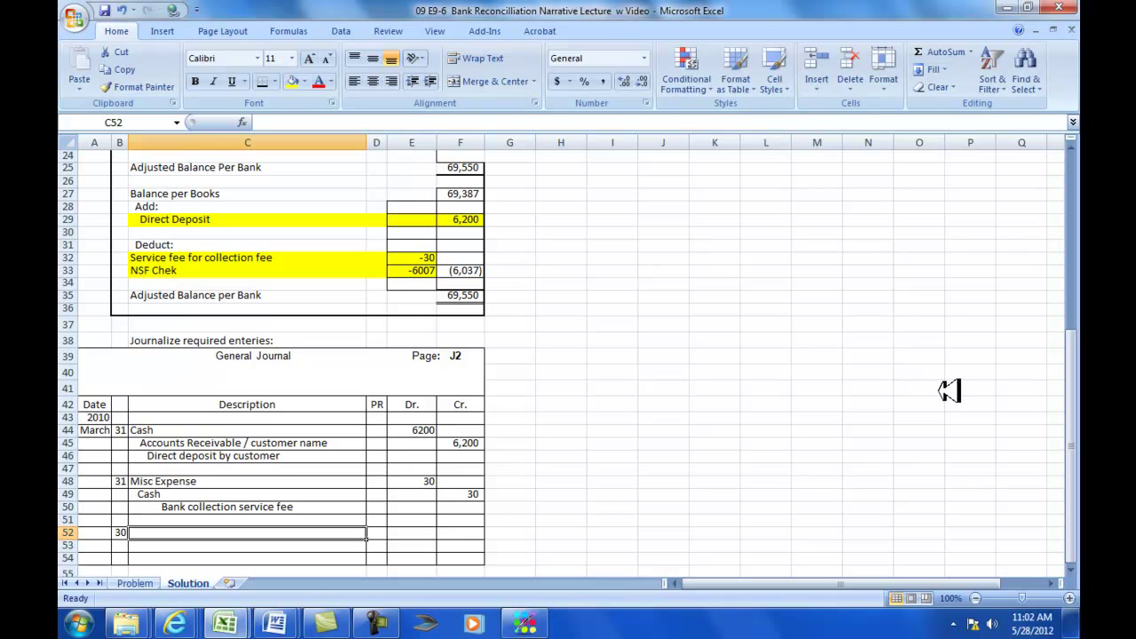
Record the NSF check's debit in row 52 as "Accounts Receivable / Wilson construction" for 6007.
type("Acco")
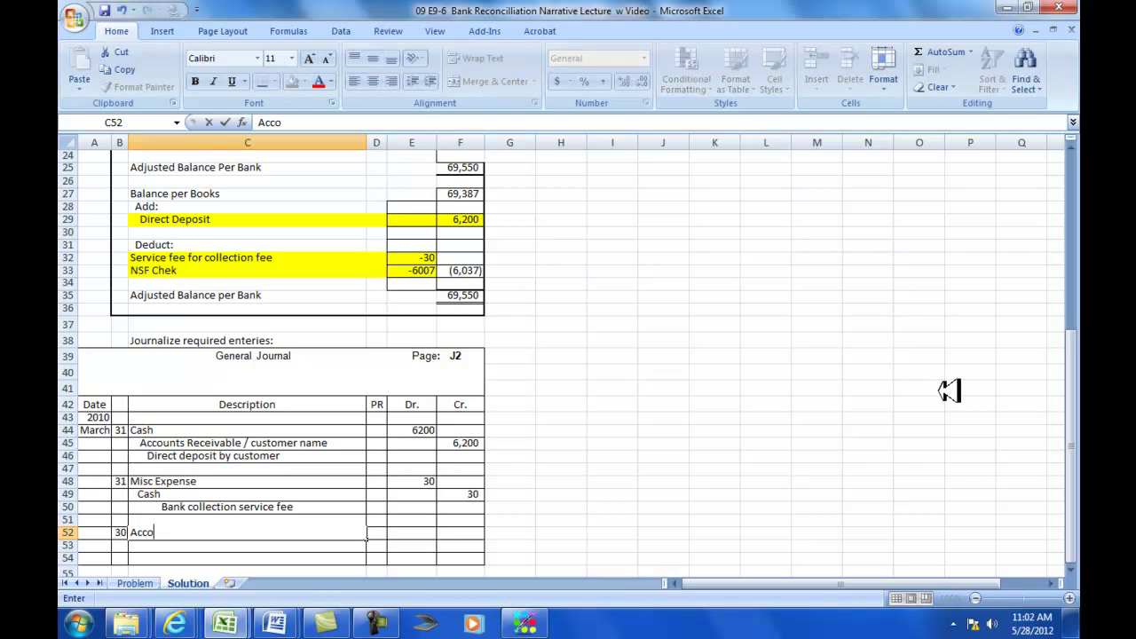
type("unts Receivab")
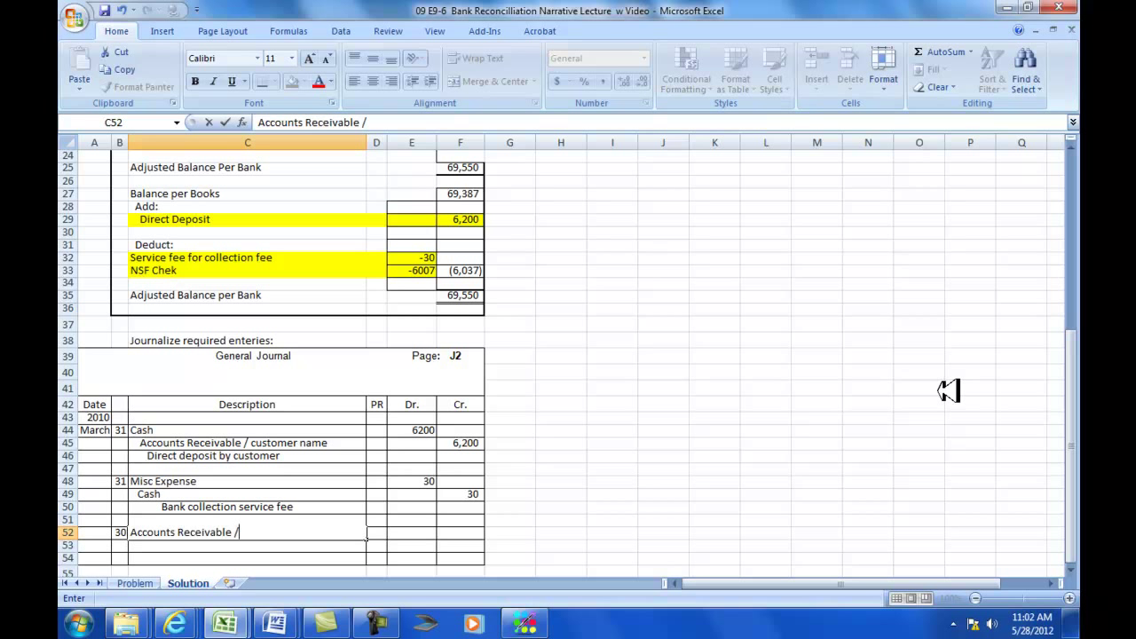
type("le /")
scroll(879, 412, "up", 7)
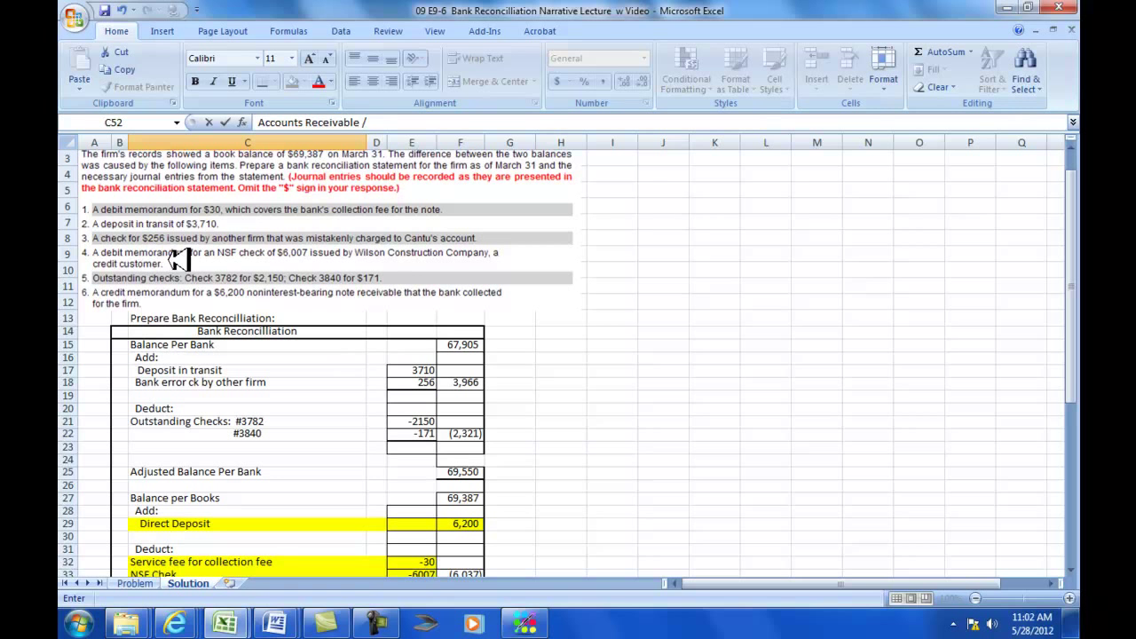
scroll(710, 337, "down", 5)
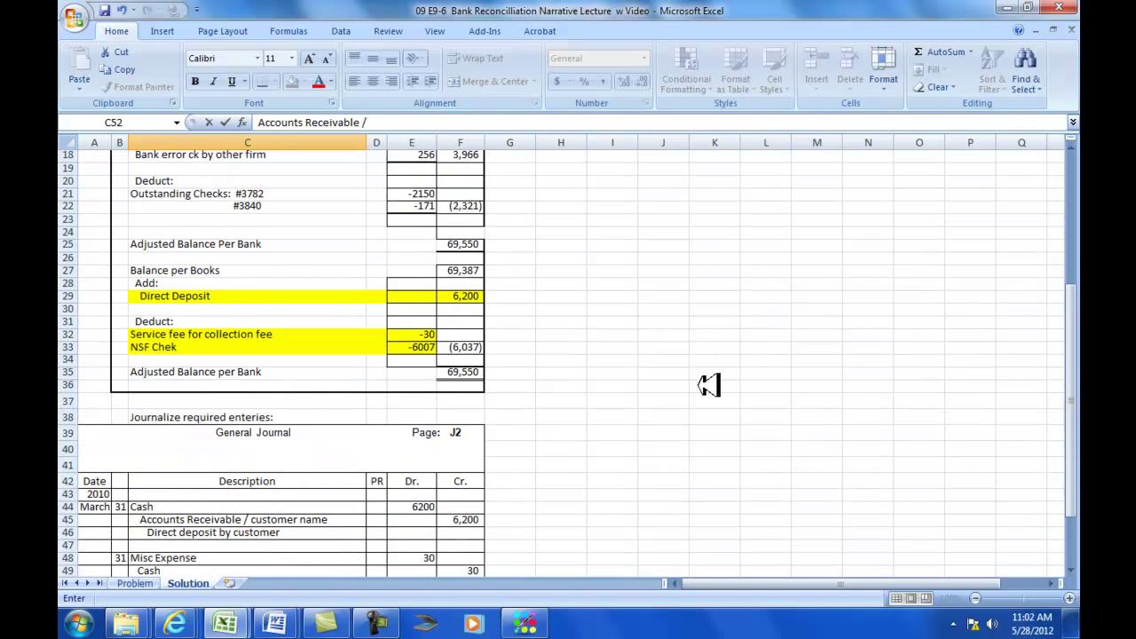
scroll(705, 387, "down", 2)
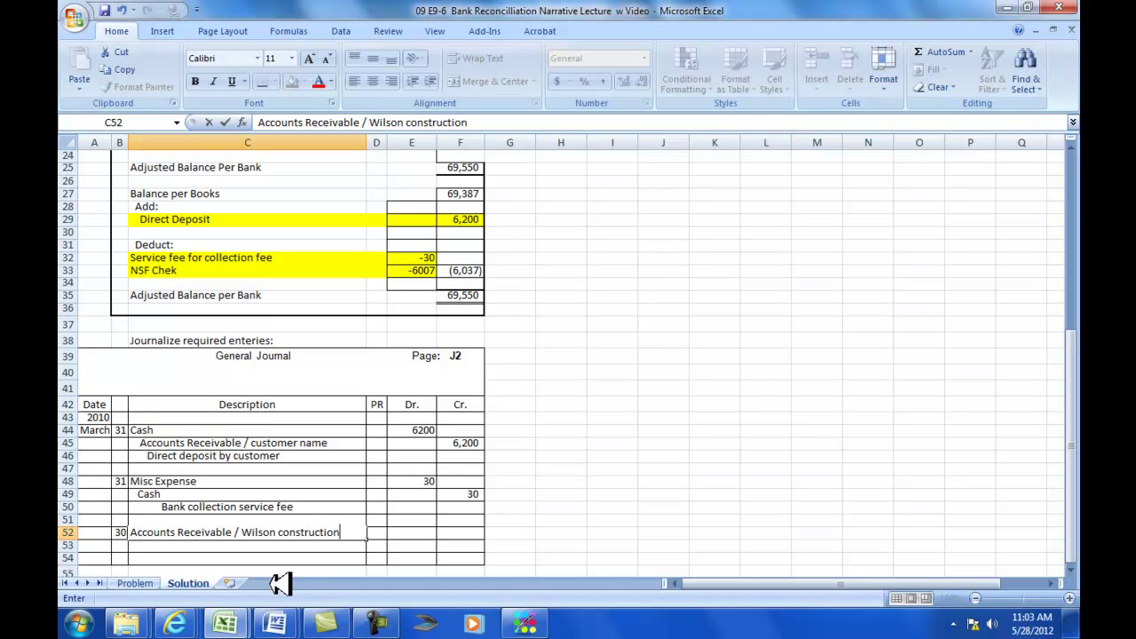
key("Tab")
key("Tab")
type("6")
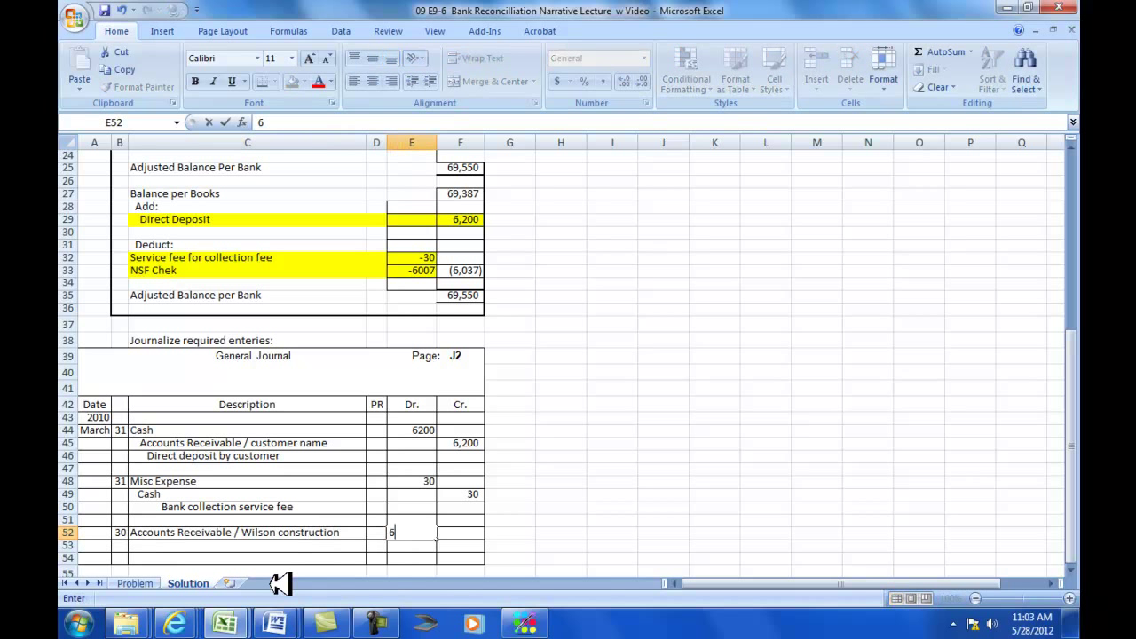
type("007")
key("Return")
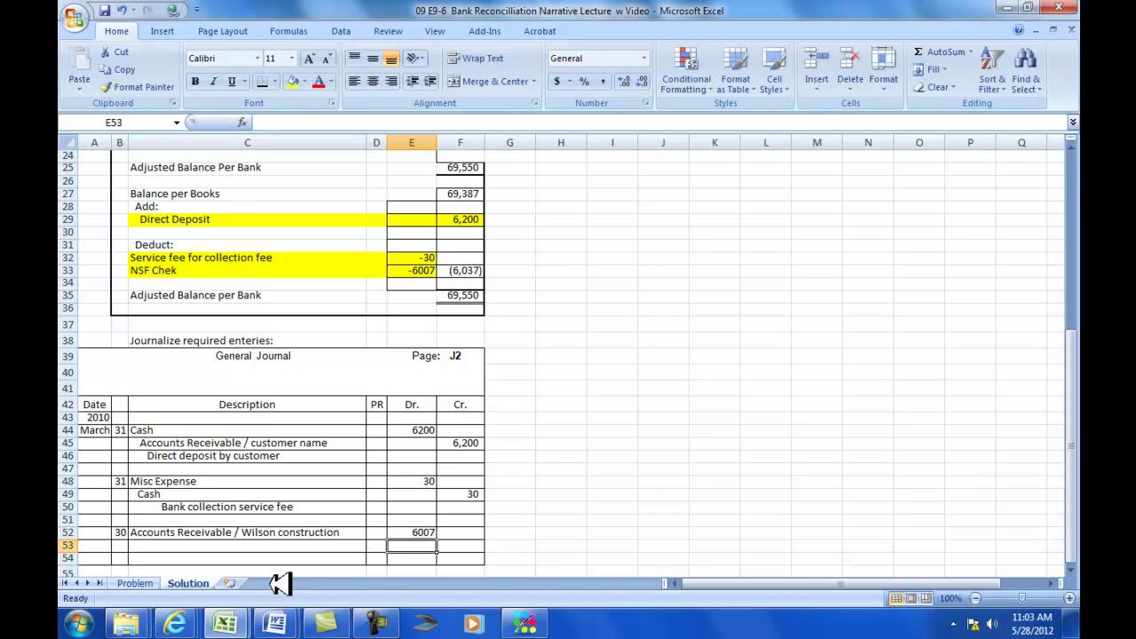
Credit Cash for 6007 in row 53 of the journal, with the account name indented.
key("Tab")
type("6,007")
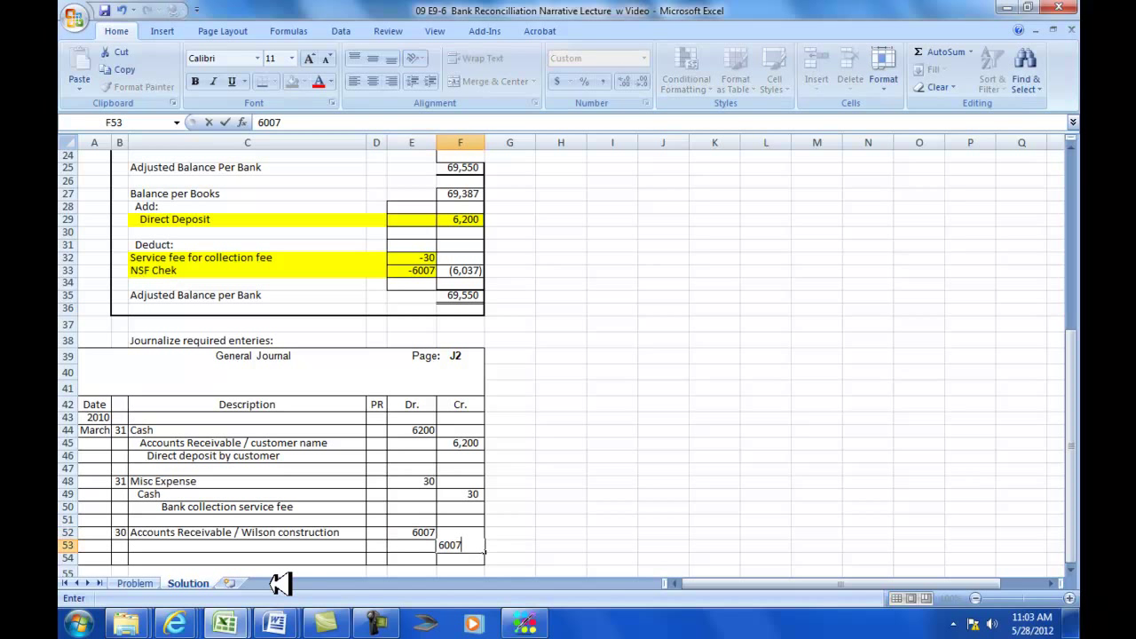
key("Left")
key("Left")
key("Left")
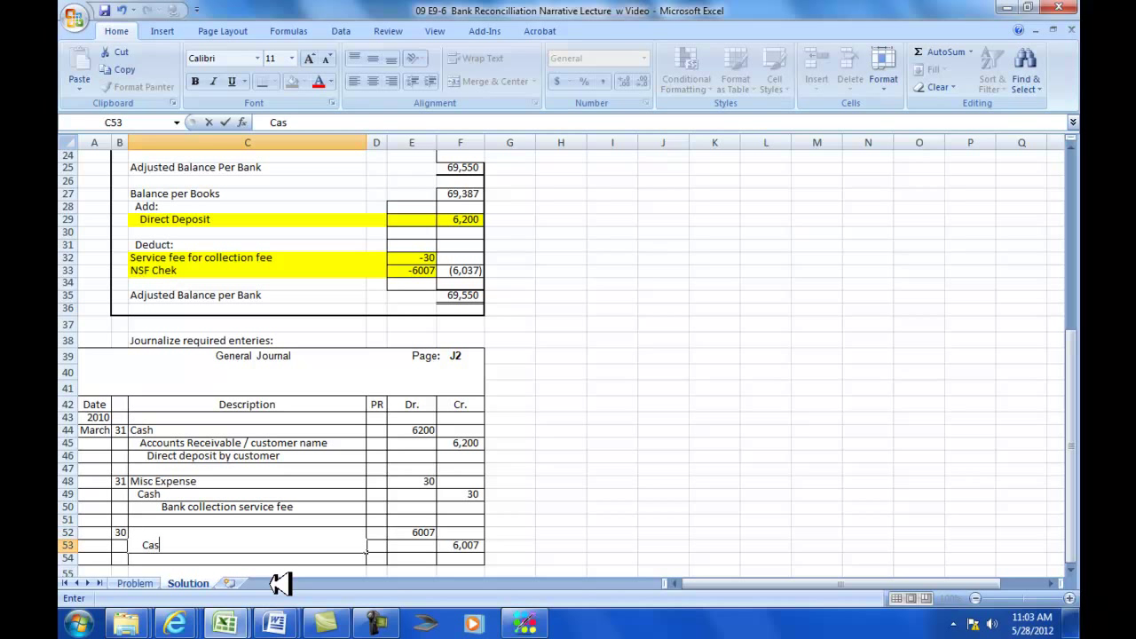
key("Return")
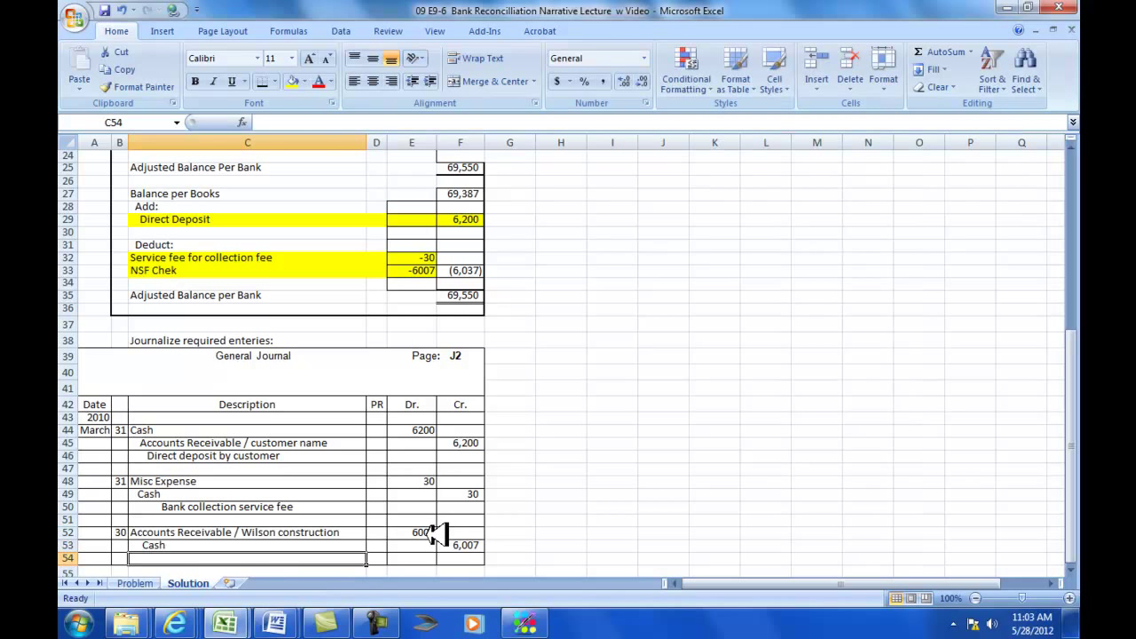
Add the indented explanation "Nsf check" in C54 beneath the third journal entry.
scroll(434, 541, "up", 5)
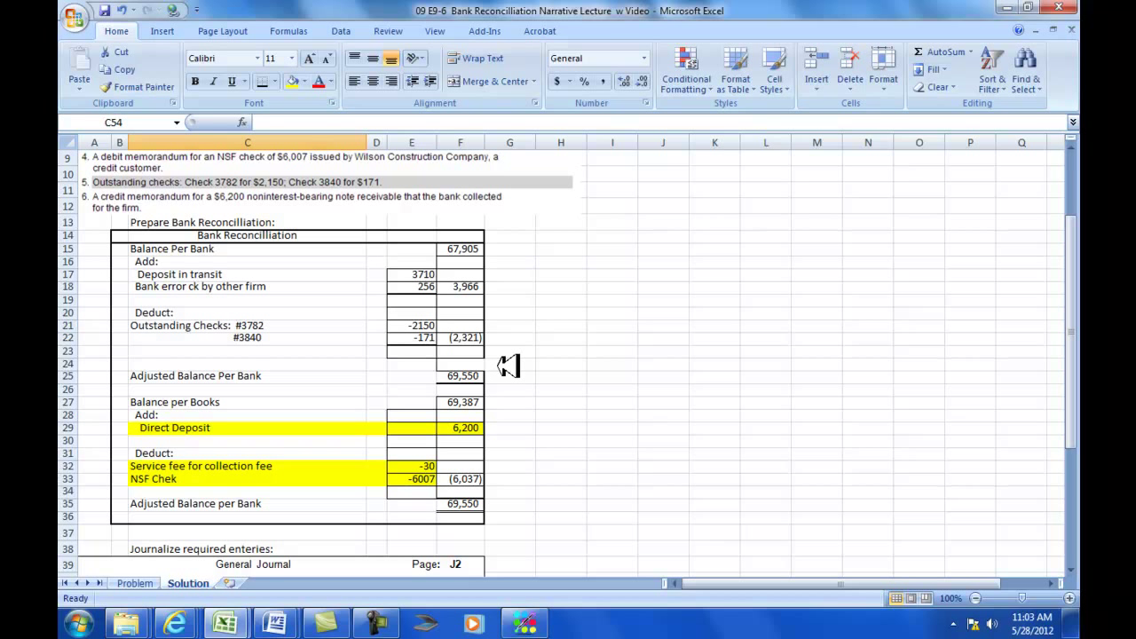
scroll(639, 464, "down", 4)
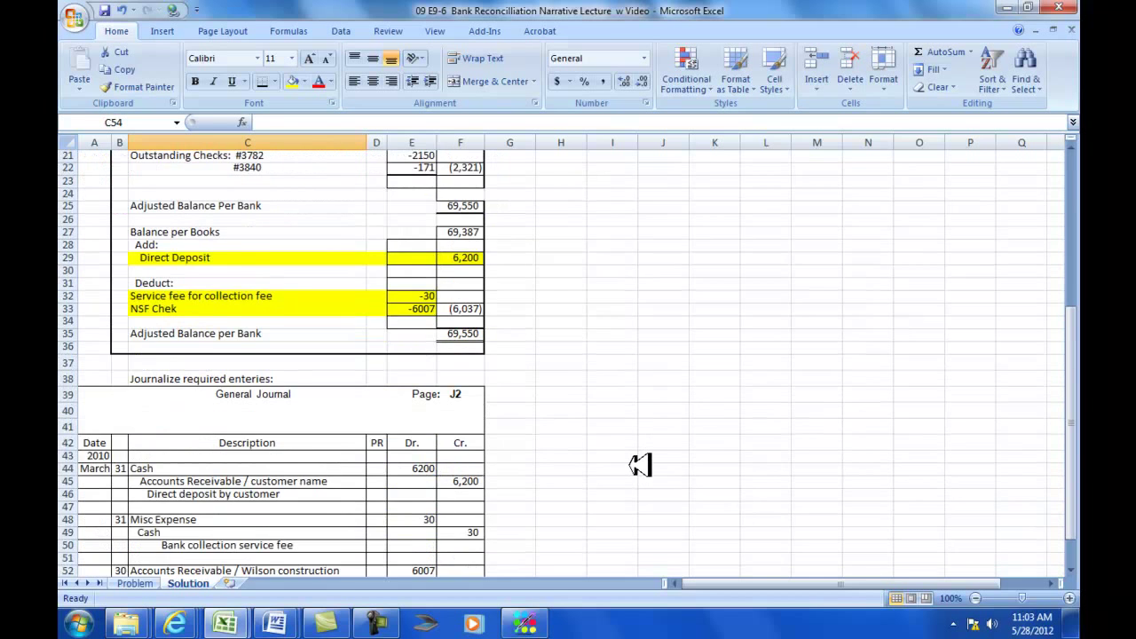
scroll(638, 464, "down", 3)
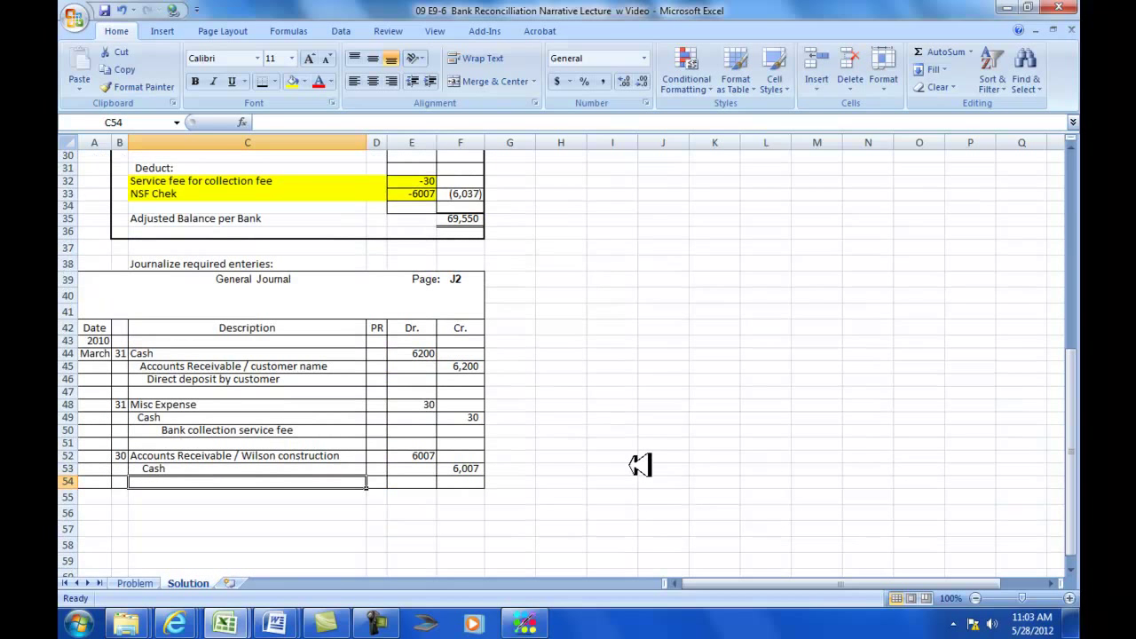
double_click(213, 479)
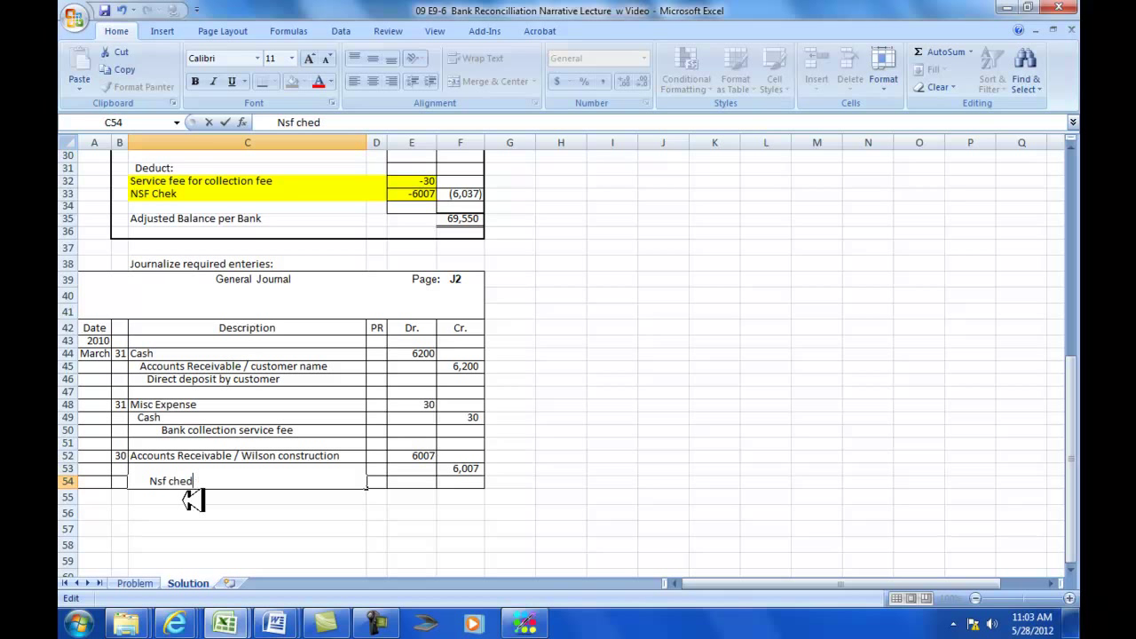
key("Return")
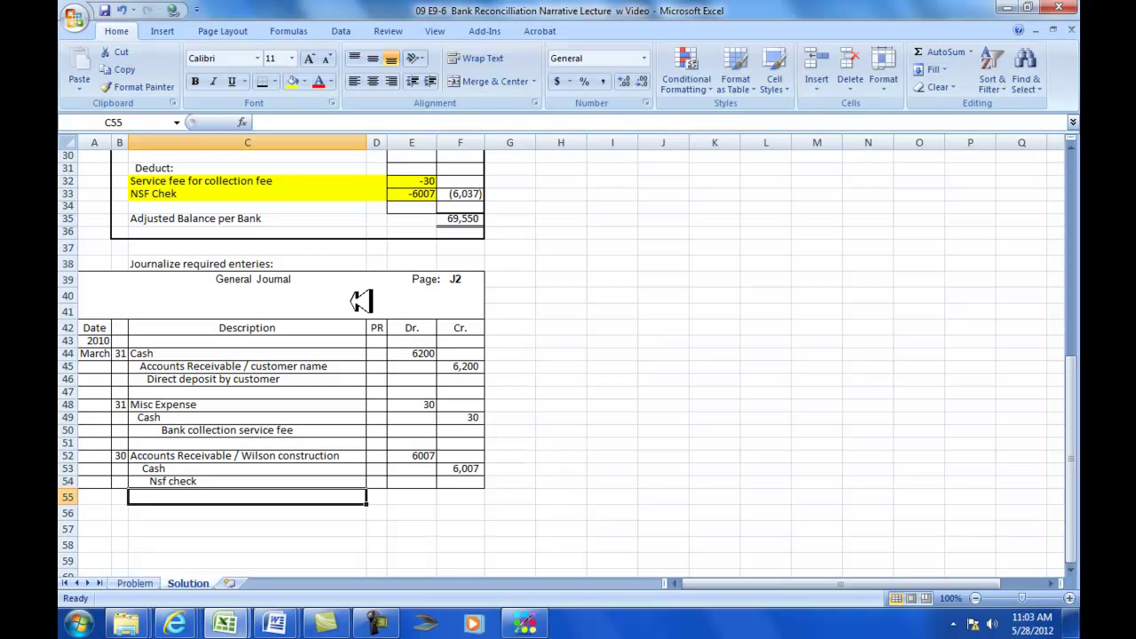
scroll(605, 419, "up", 3)
scroll(605, 420, "up", 1)
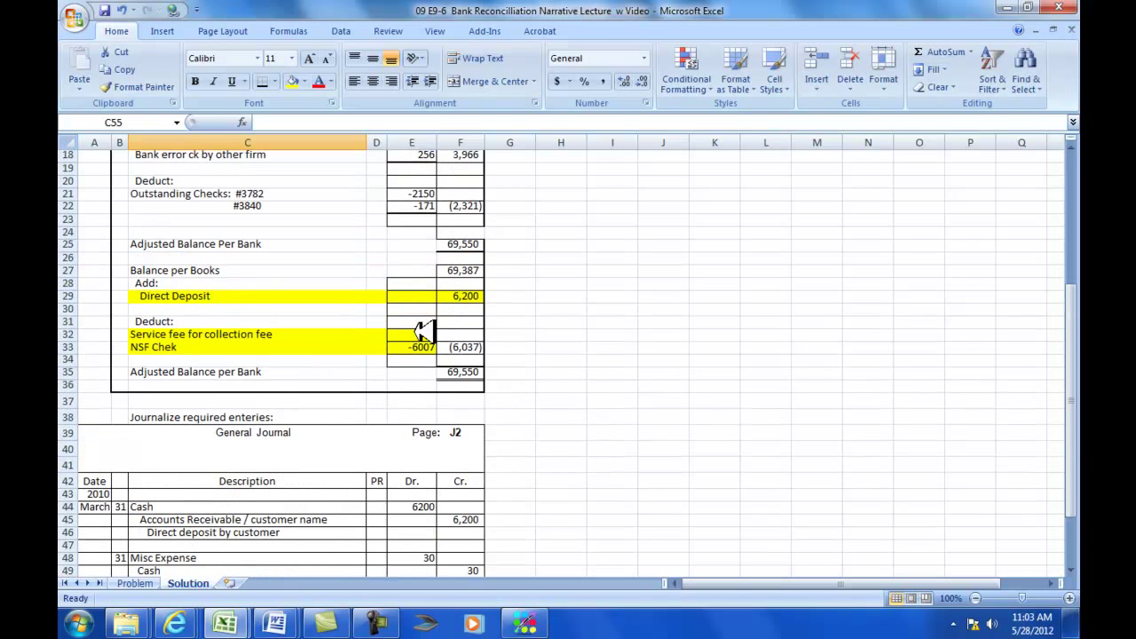
scroll(644, 431, "up", 4)
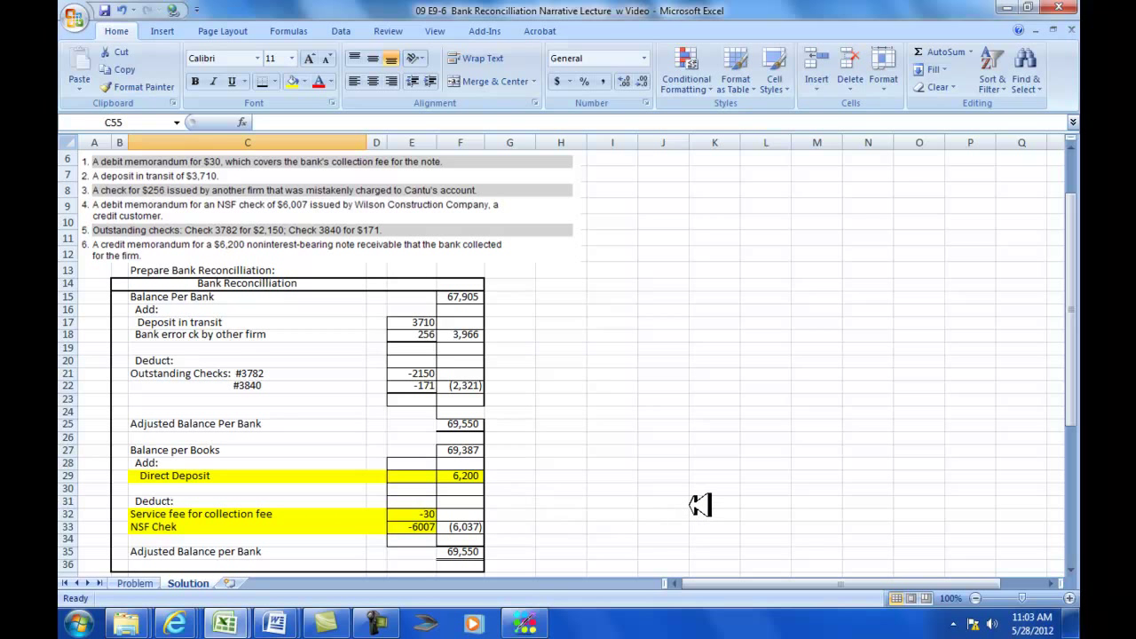
scroll(683, 459, "up", 2)
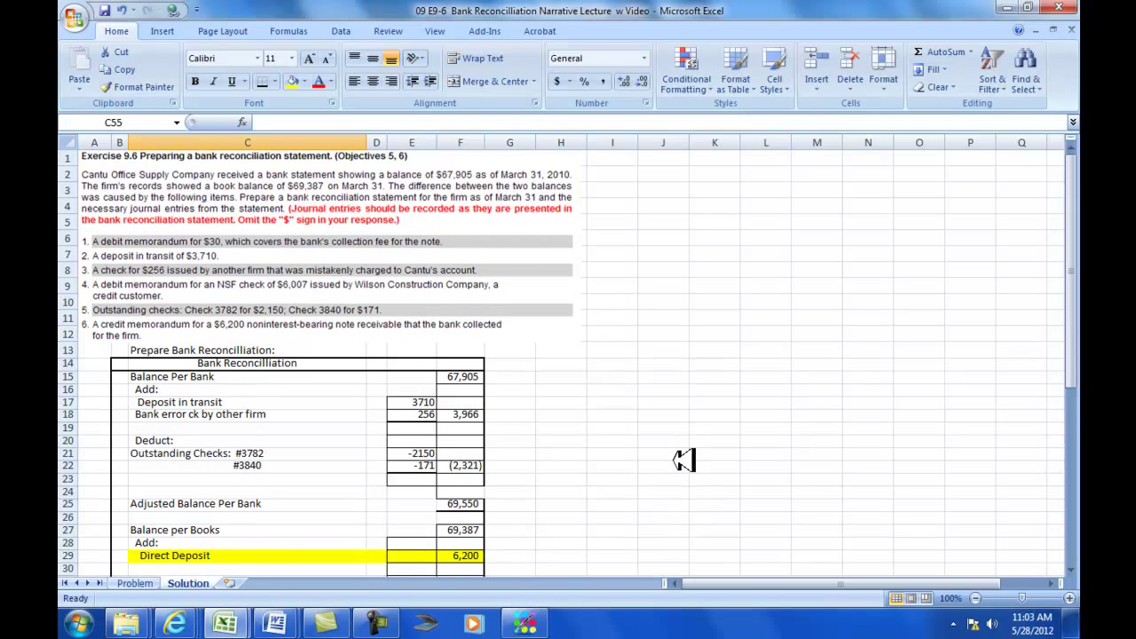